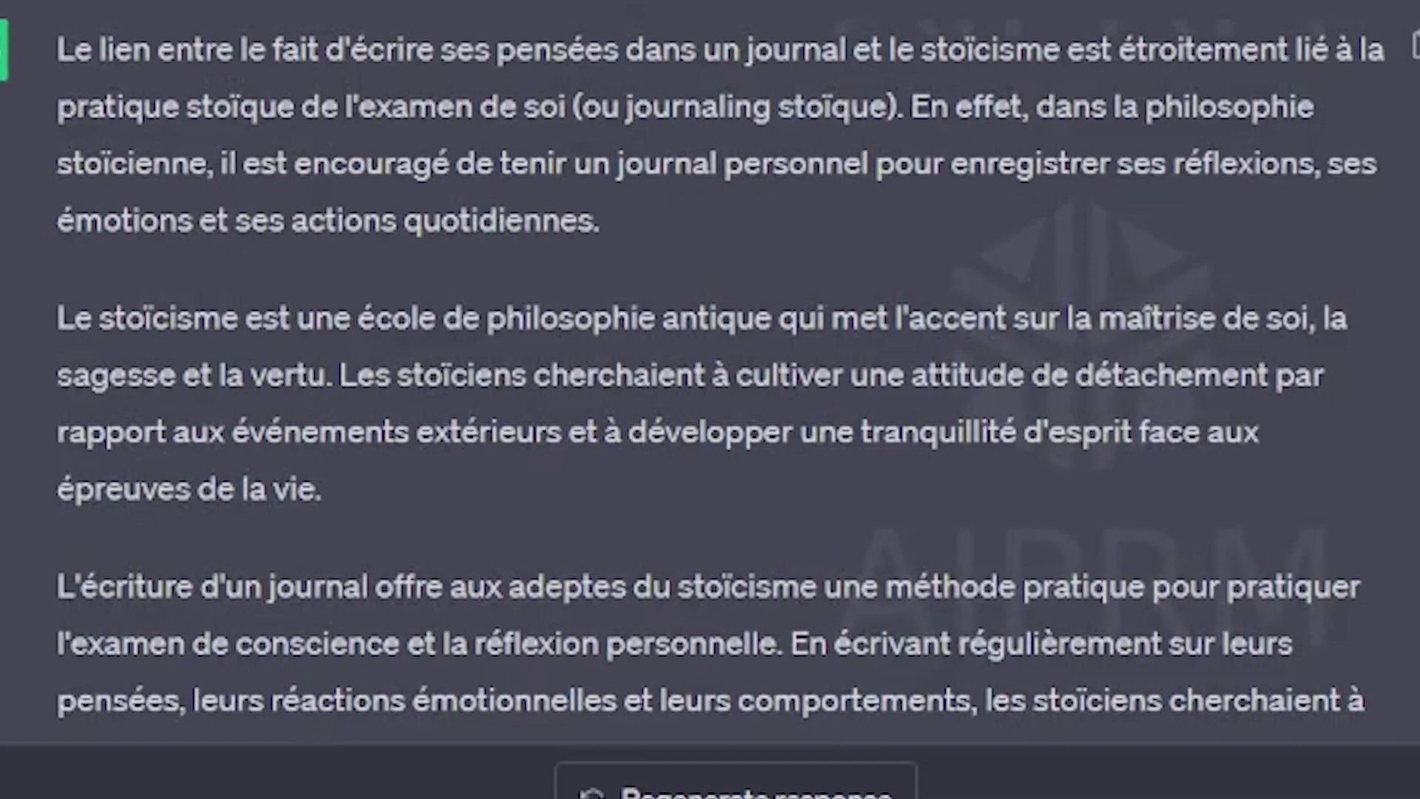
left_click_drag(57, 49, 1255, 216)
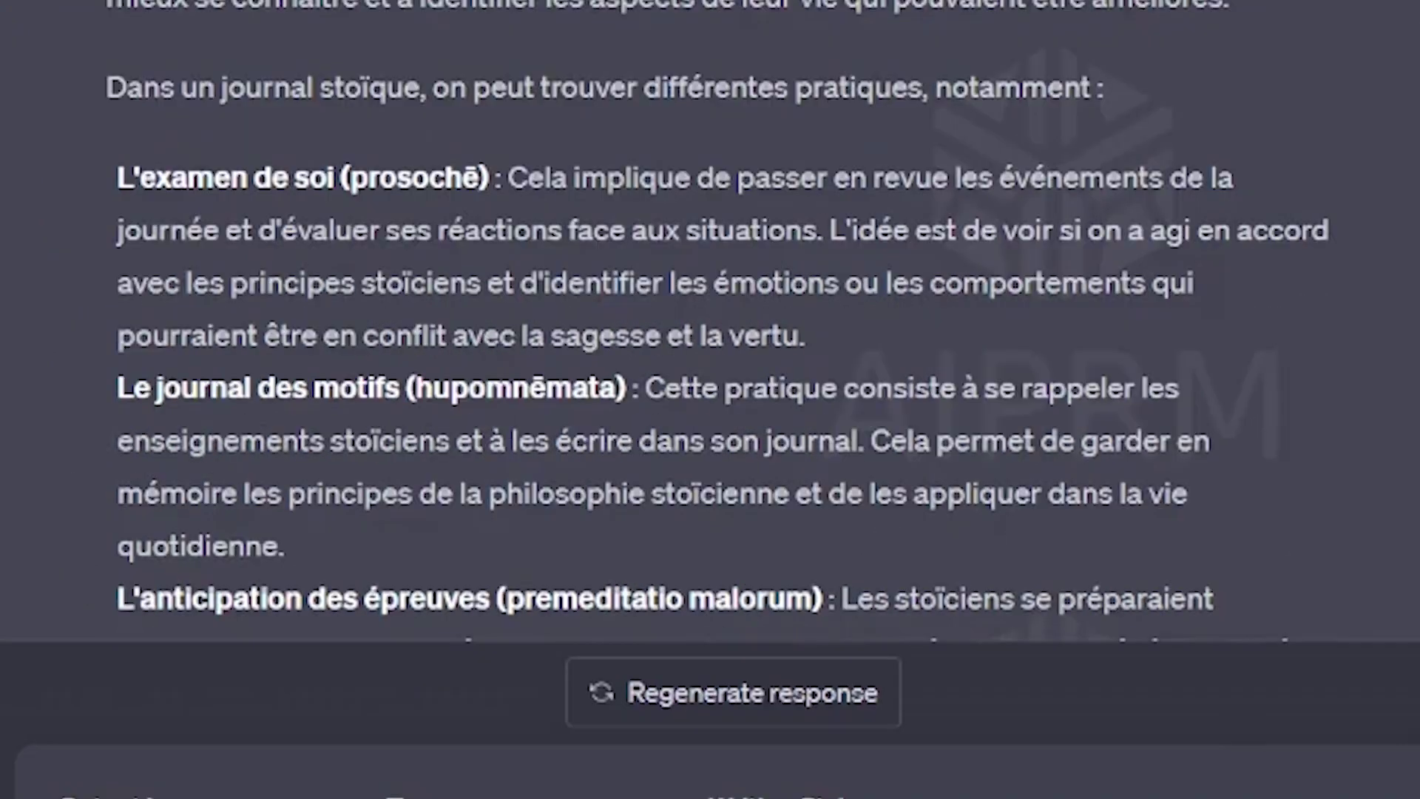
scroll(489, 326, "down", 5)
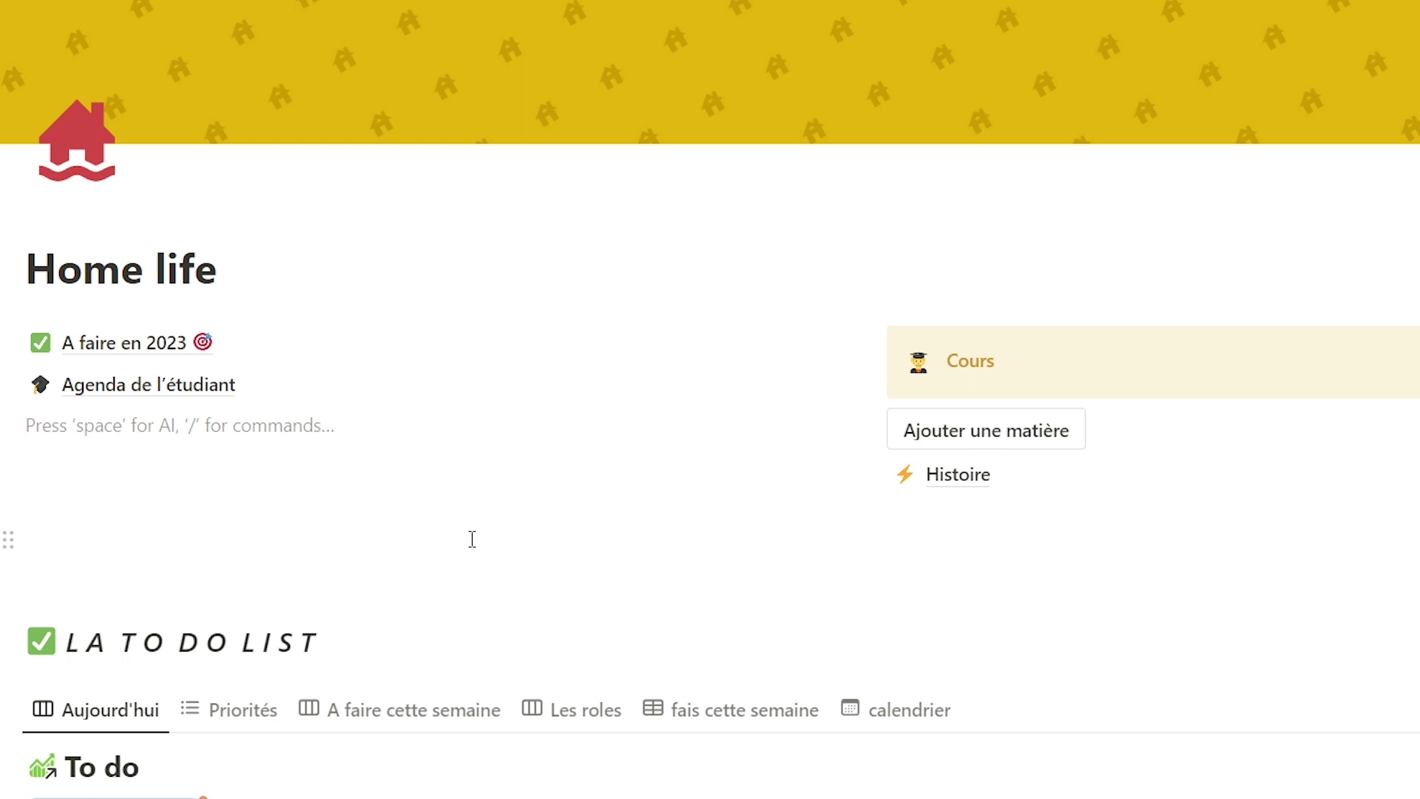
- Create a sub-page titled Journal on the Home life page, below the link Agenda de l'étudiant
type("/page")
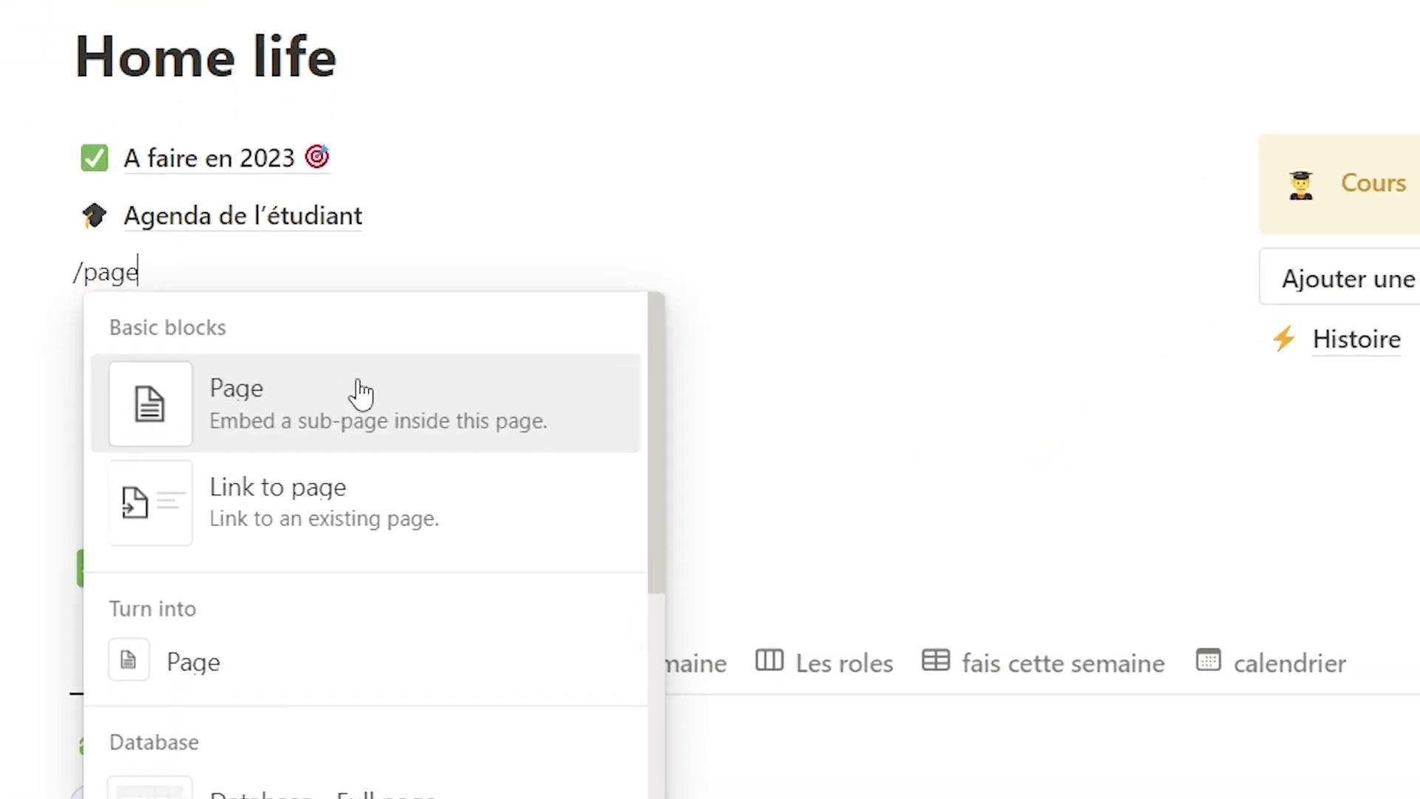
left_click(362, 393)
type("Journal")
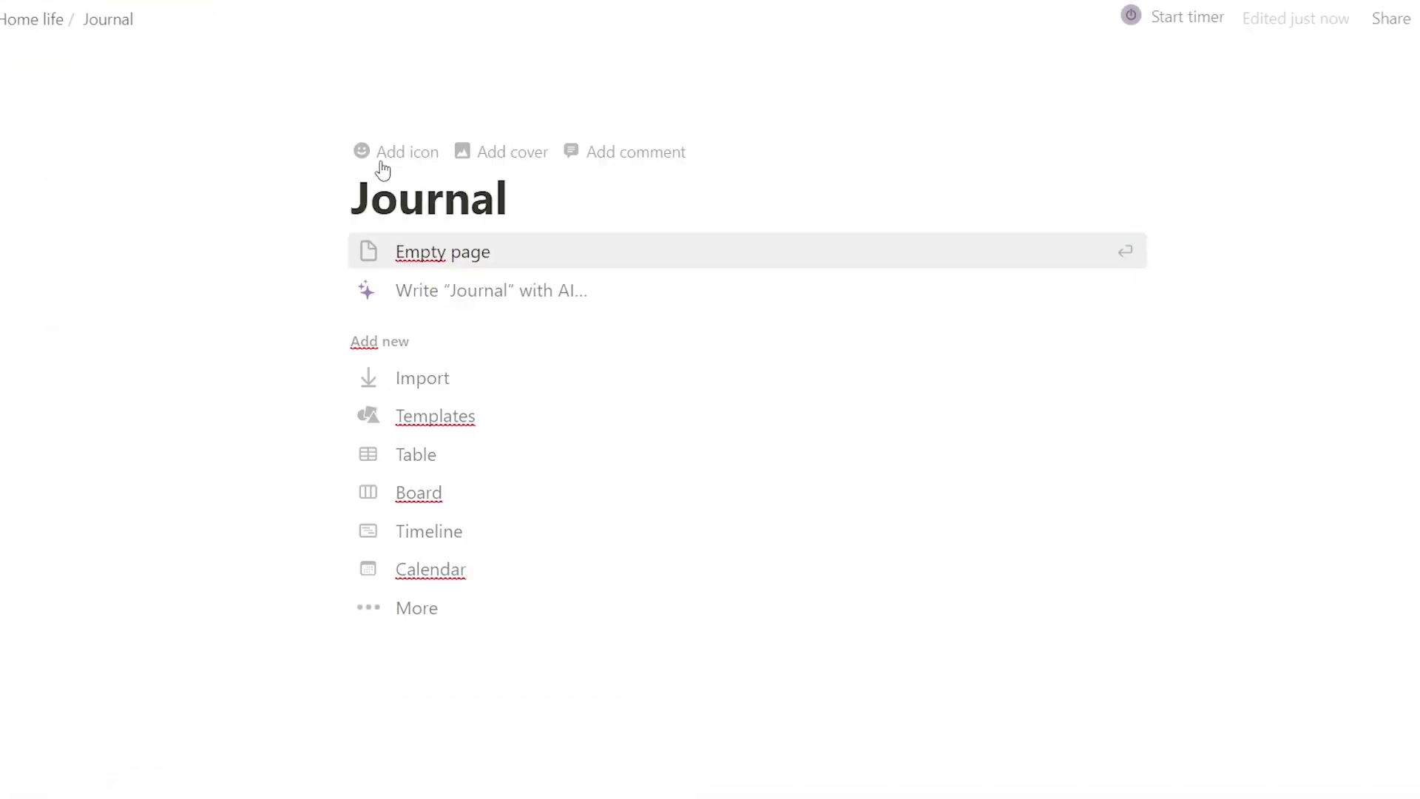
- Give the Journal page a red book icon and a cover photo of an open notebook with a dark ribbon
left_click(364, 149)
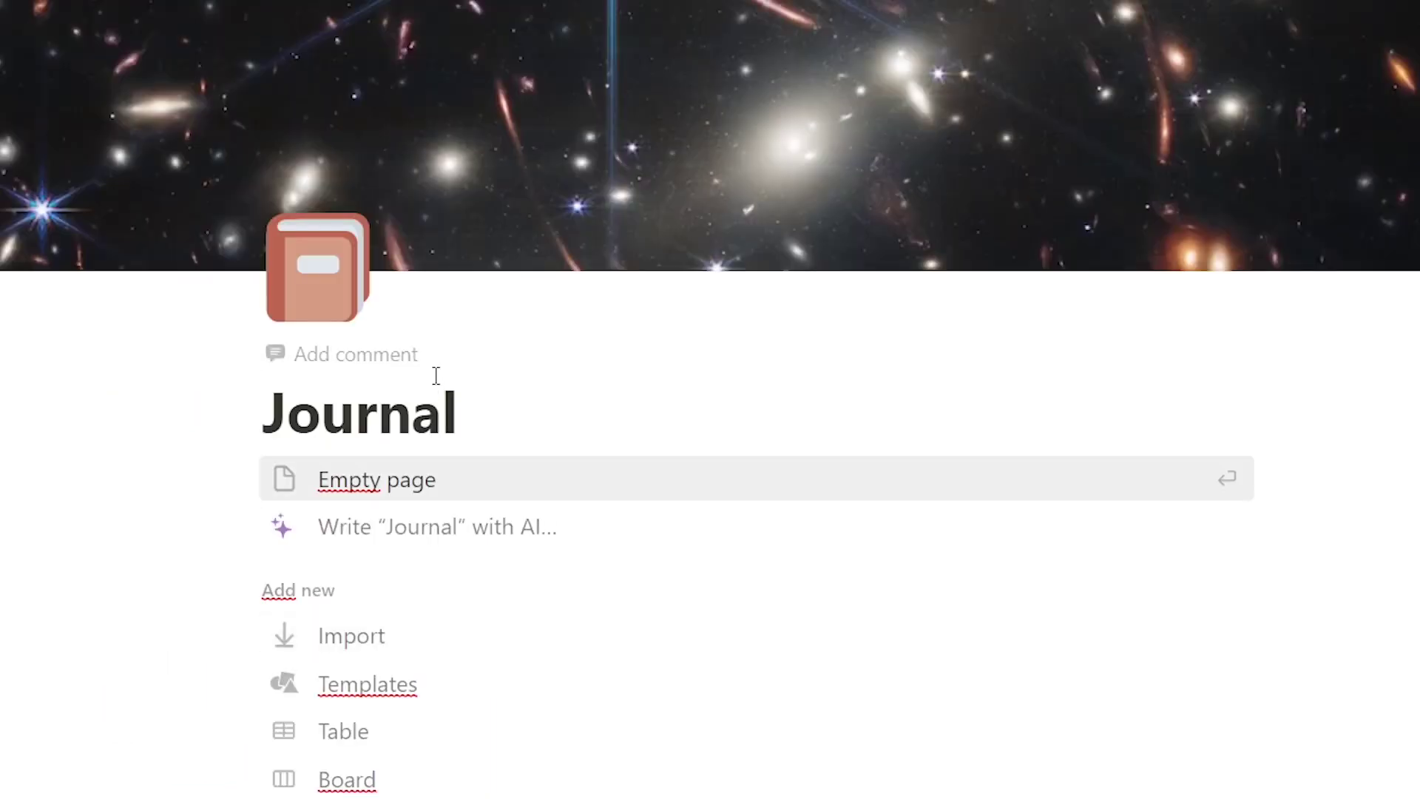
mouse_move(1173, 269)
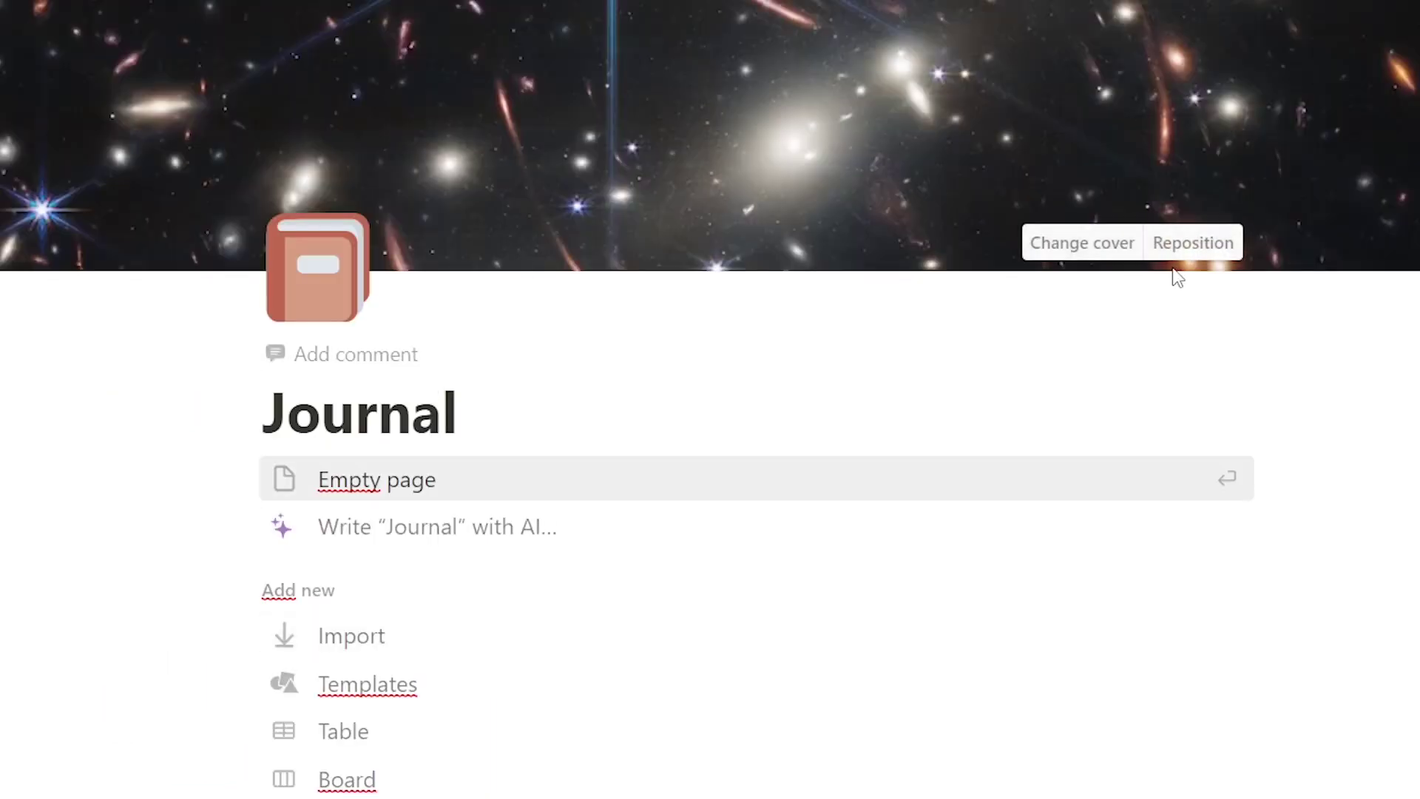
left_click(1081, 243)
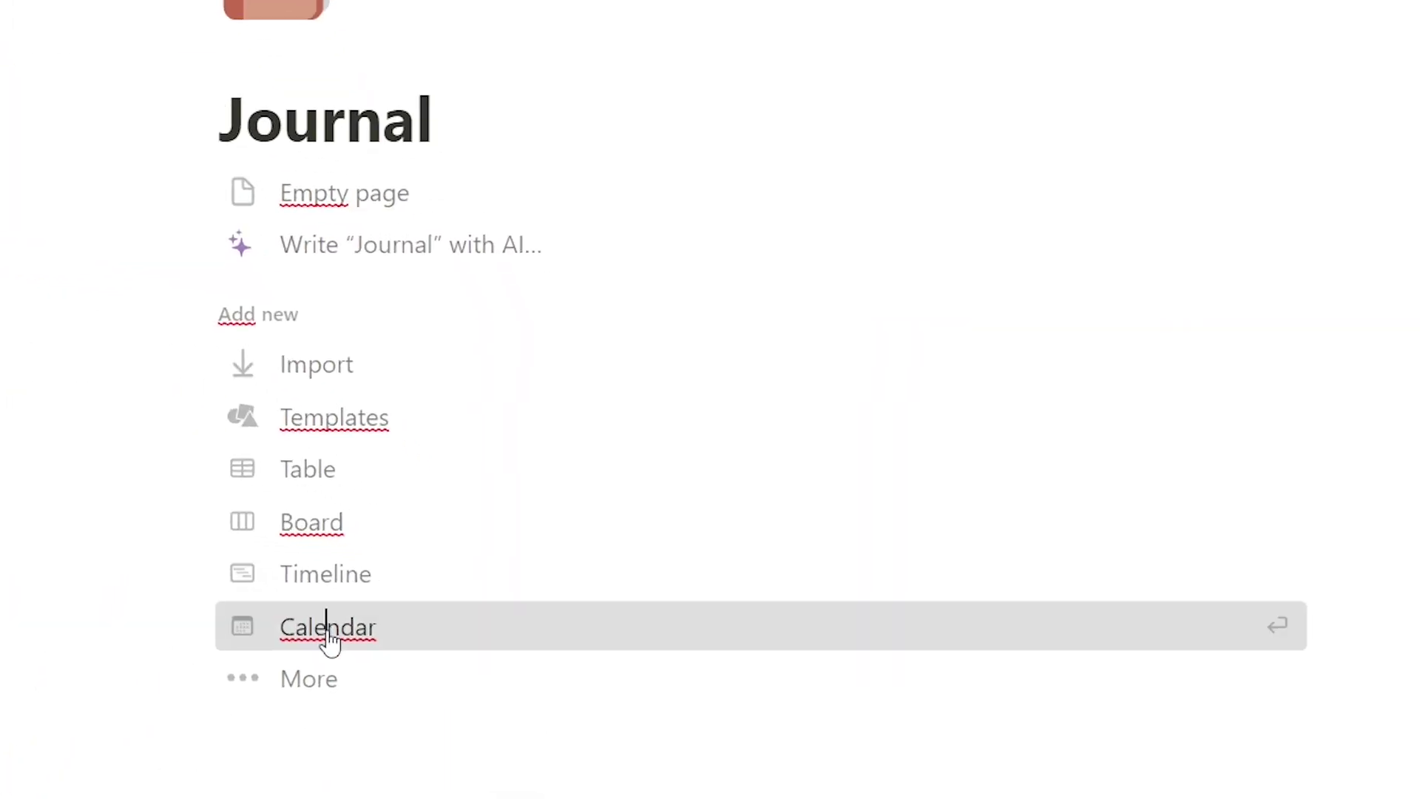
- Set up the Journal page as a calendar with a new database and add a Table view to it
left_click(205, 592)
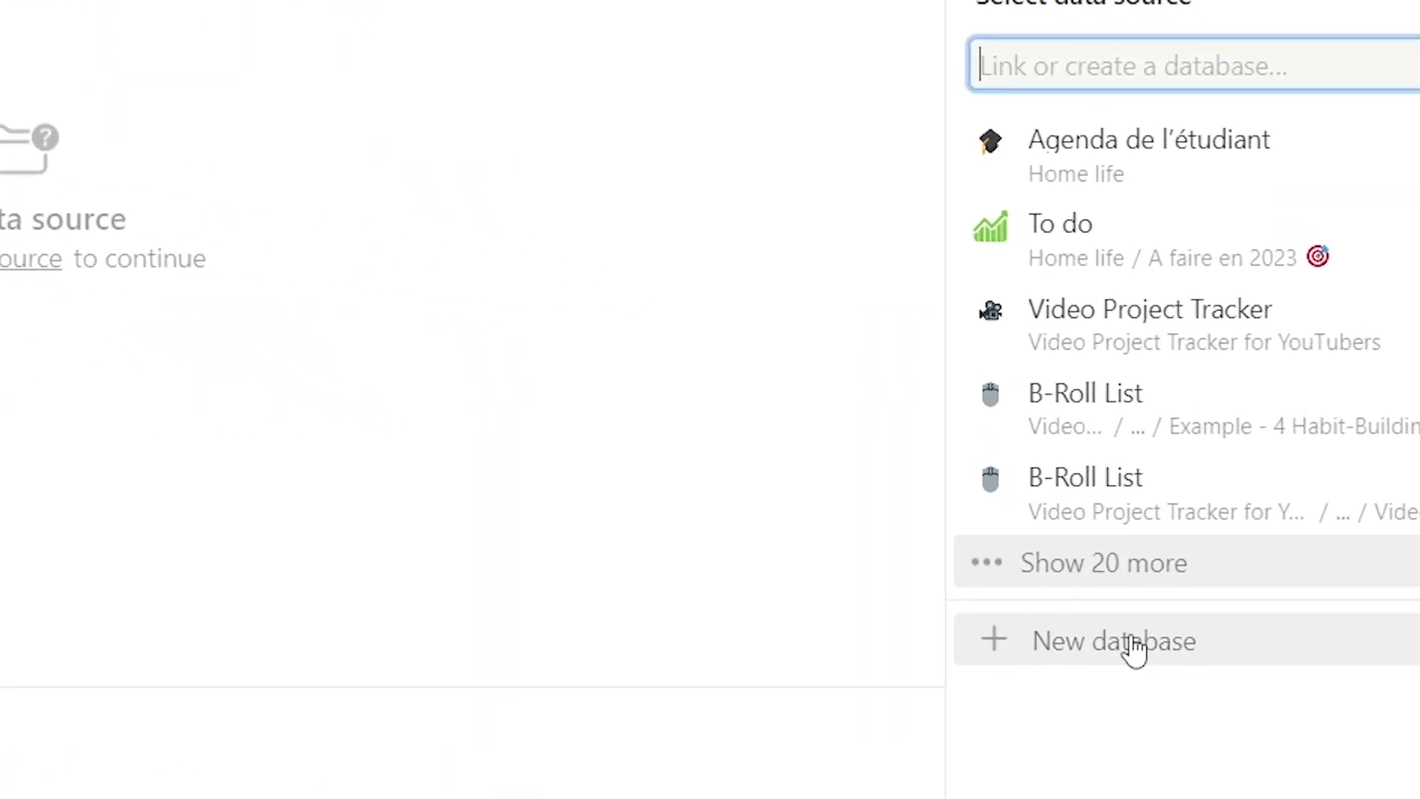
left_click(1193, 560)
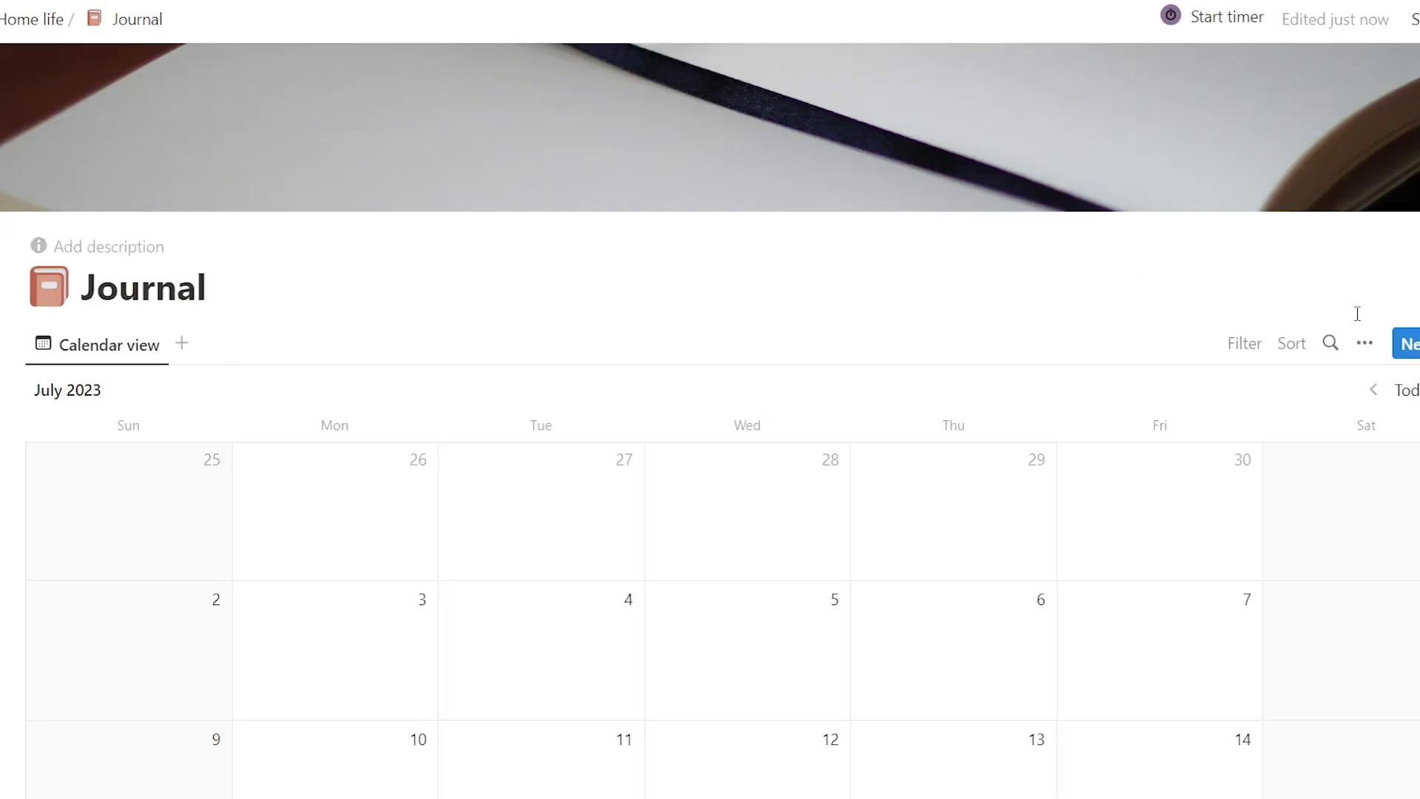
scroll(1357, 313, "down", 2)
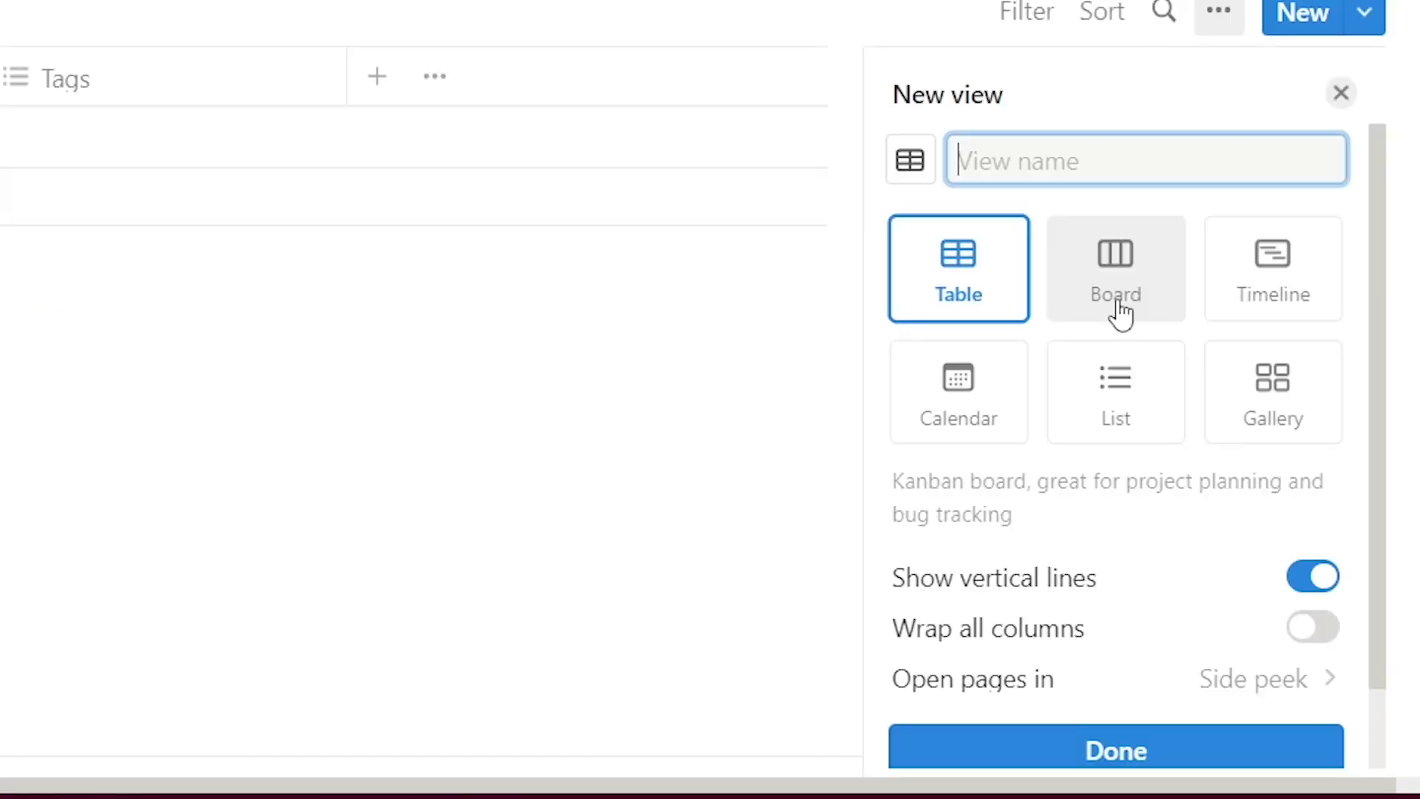
left_click(1101, 762)
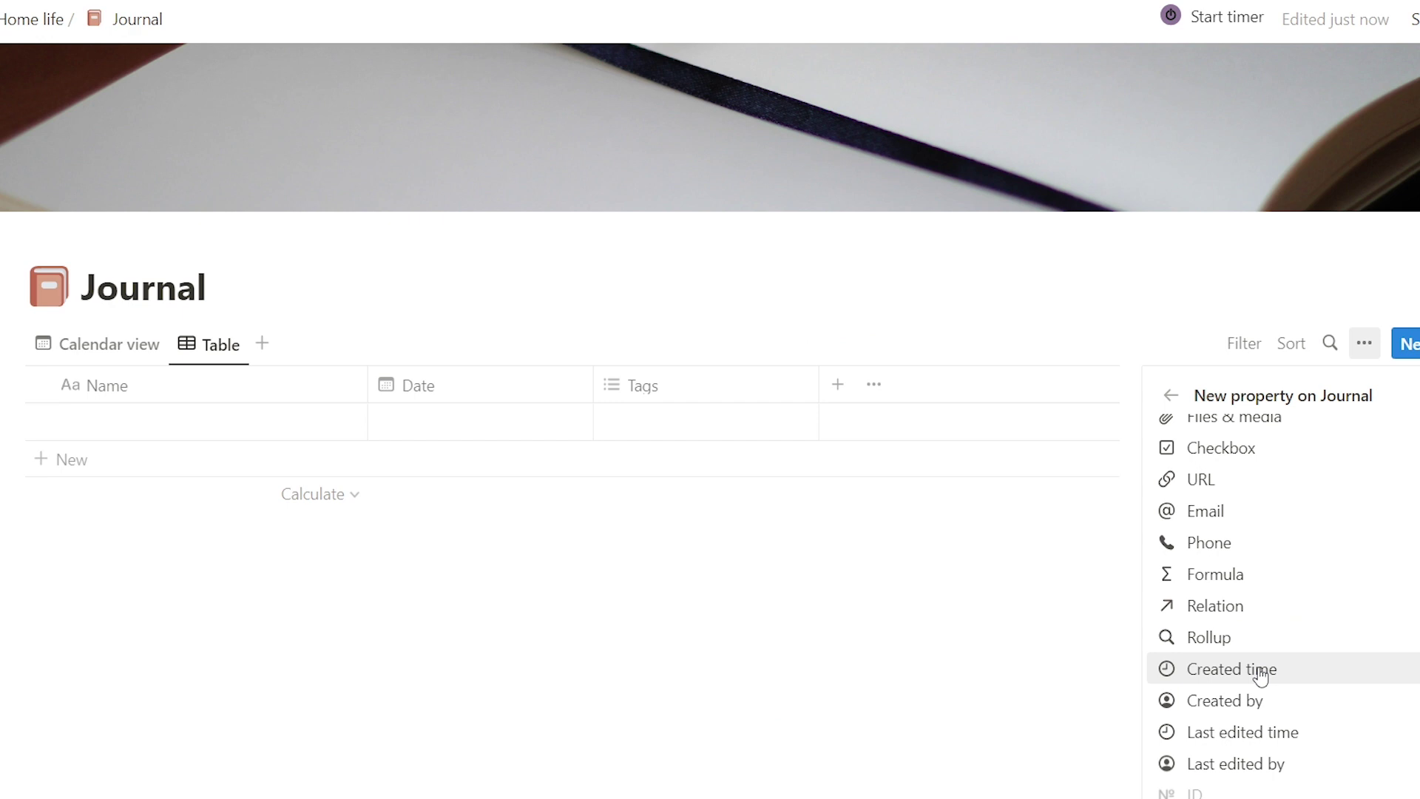
- Create the tag option Bilan du mois without leaving it assigned to the row, and rename the Tags property Types de journaling
left_click(661, 422)
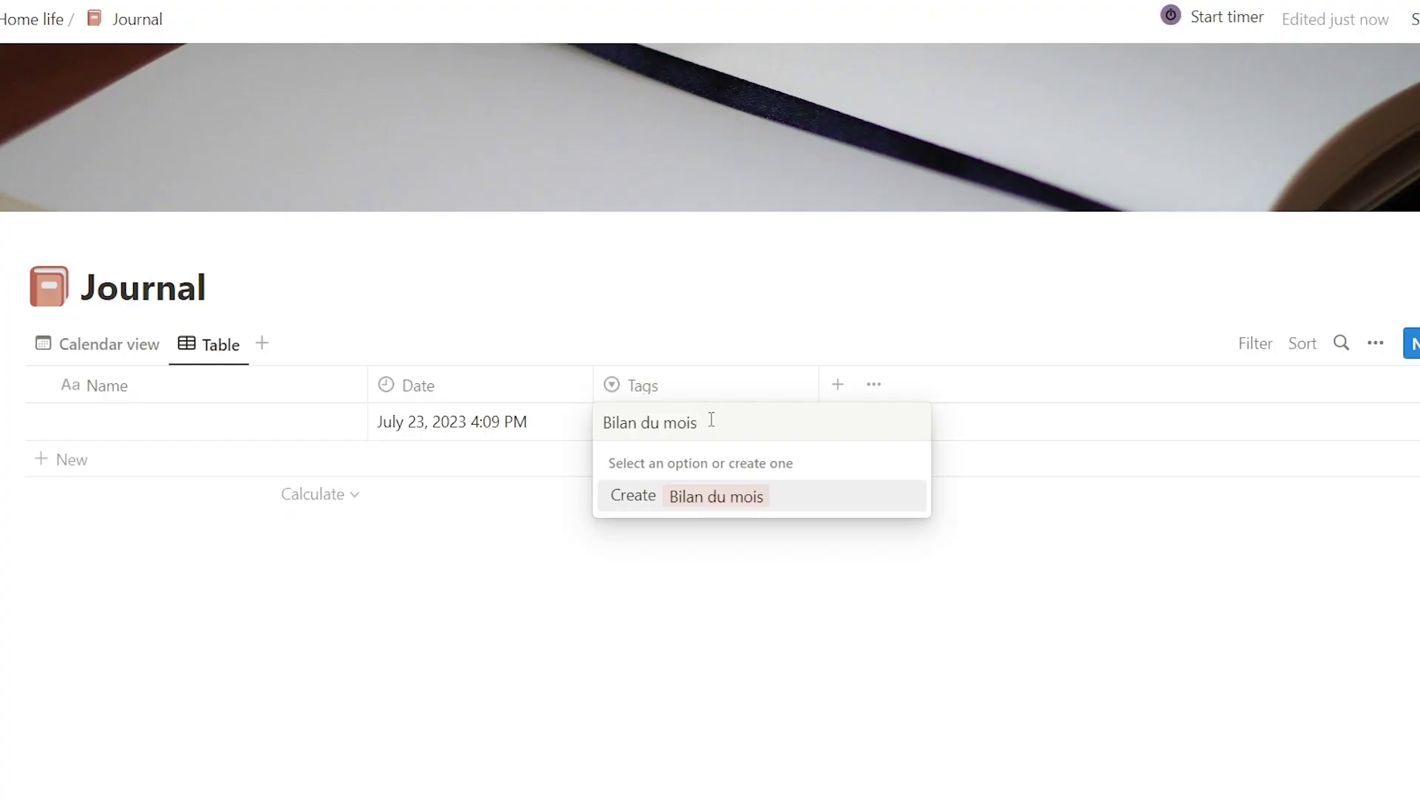
key("Return")
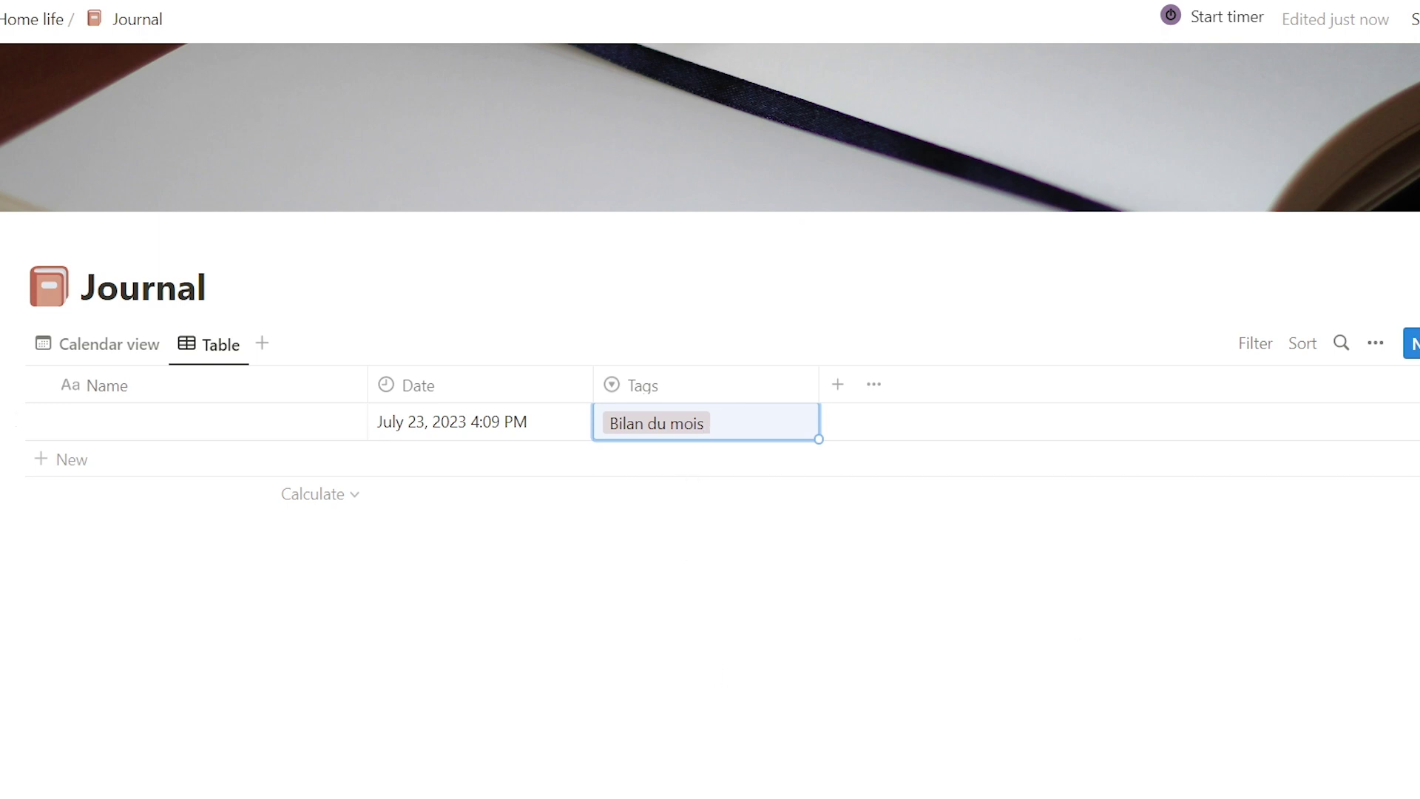
key("Delete")
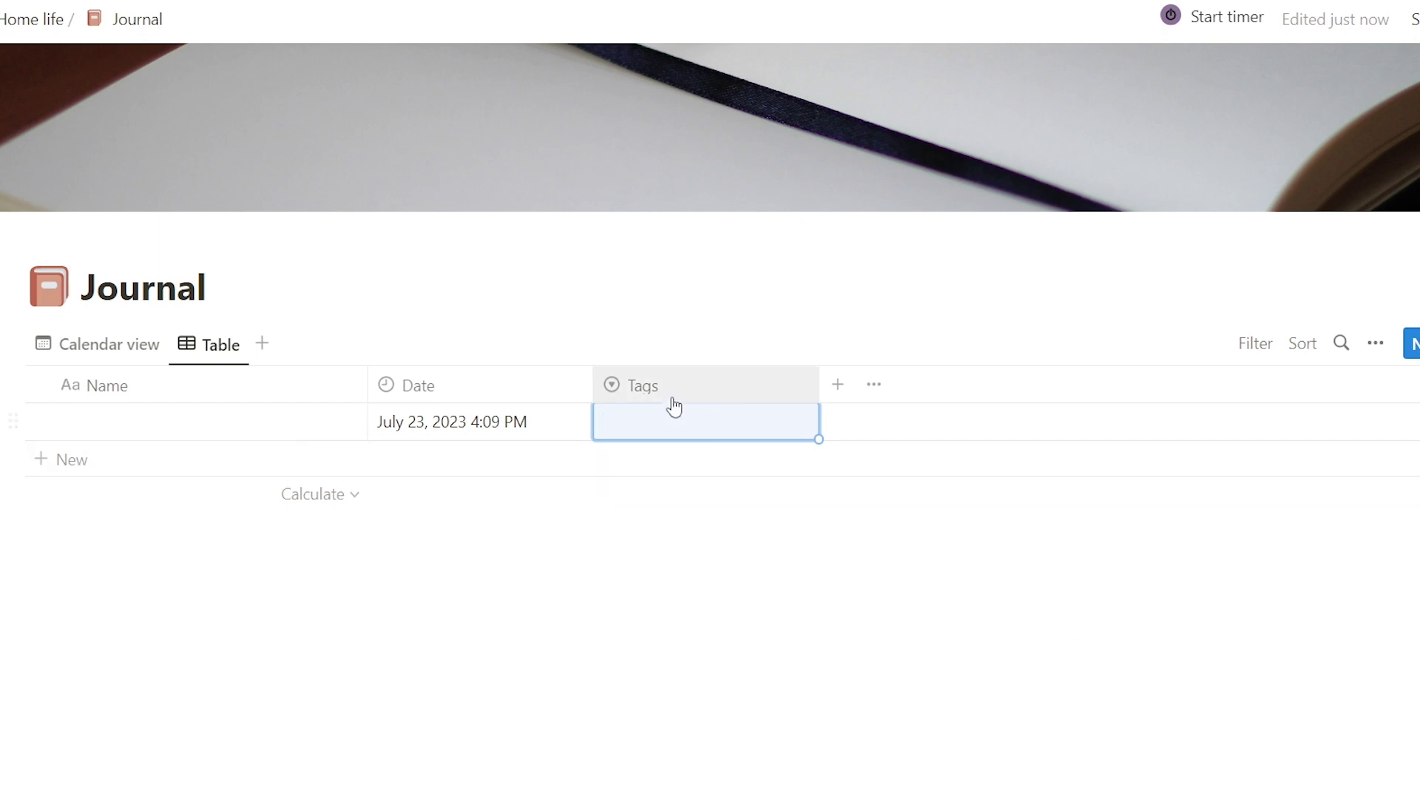
left_click(681, 422)
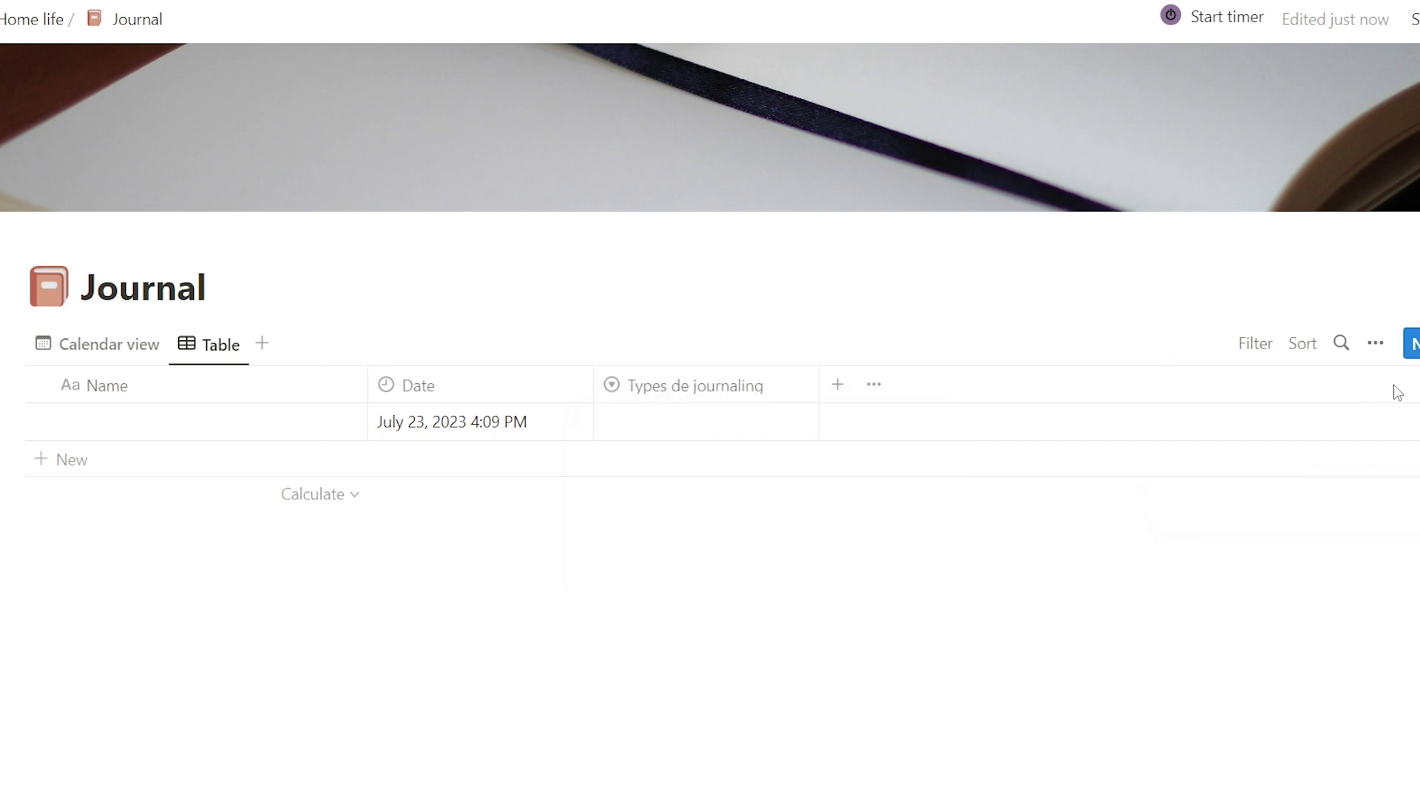
- Create a new Journal database template titled "réflexion quotidienne" and open it as a full page
left_click(1419, 343)
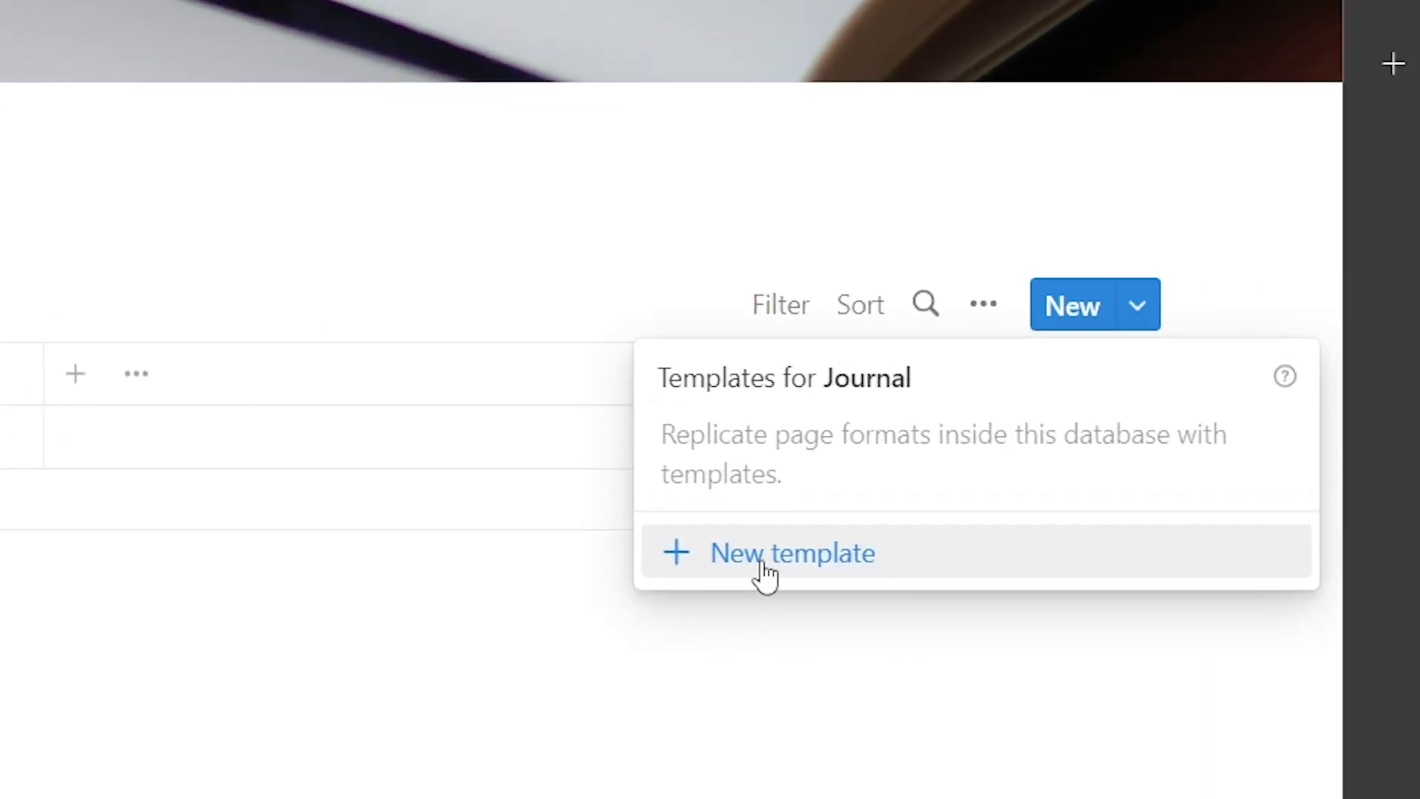
left_click(764, 562)
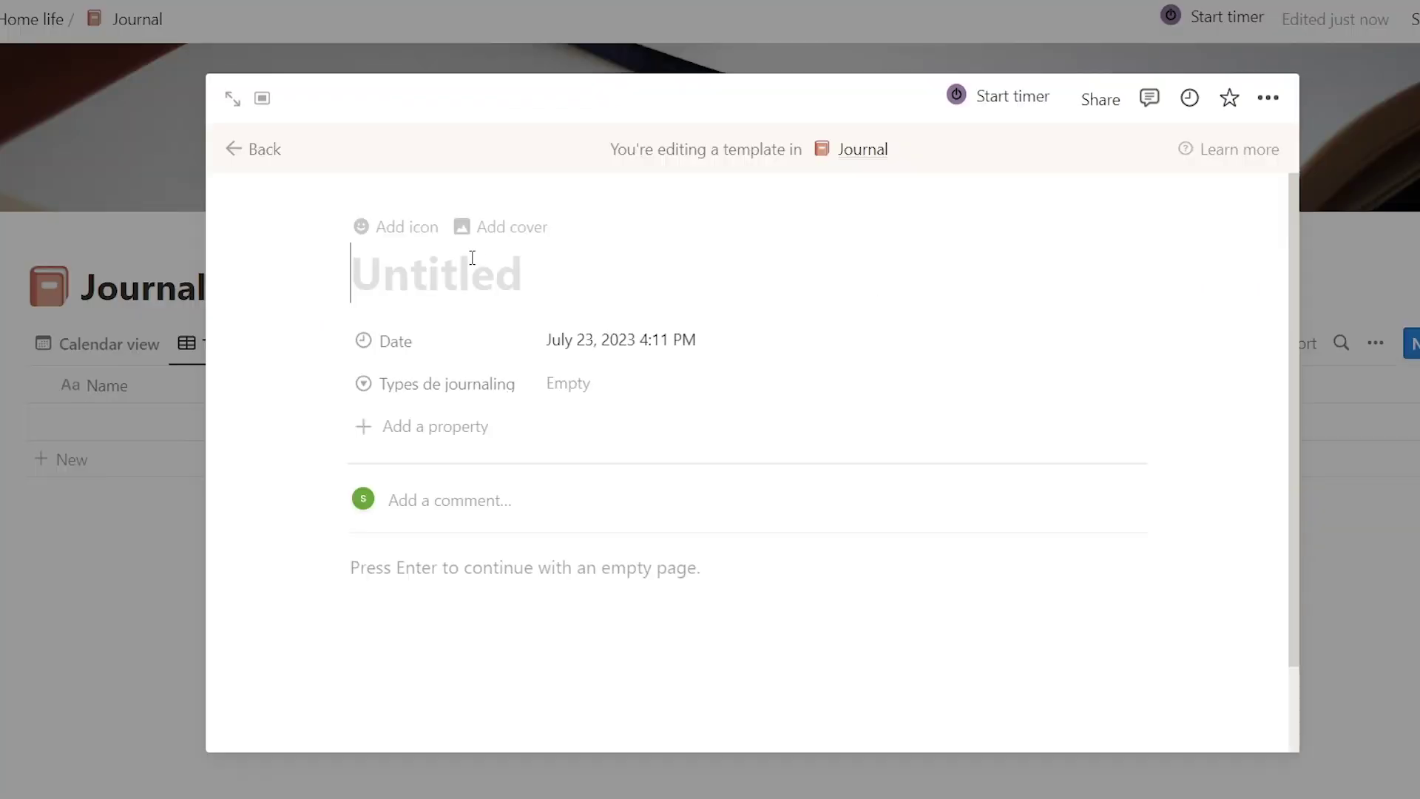
type("réfle")
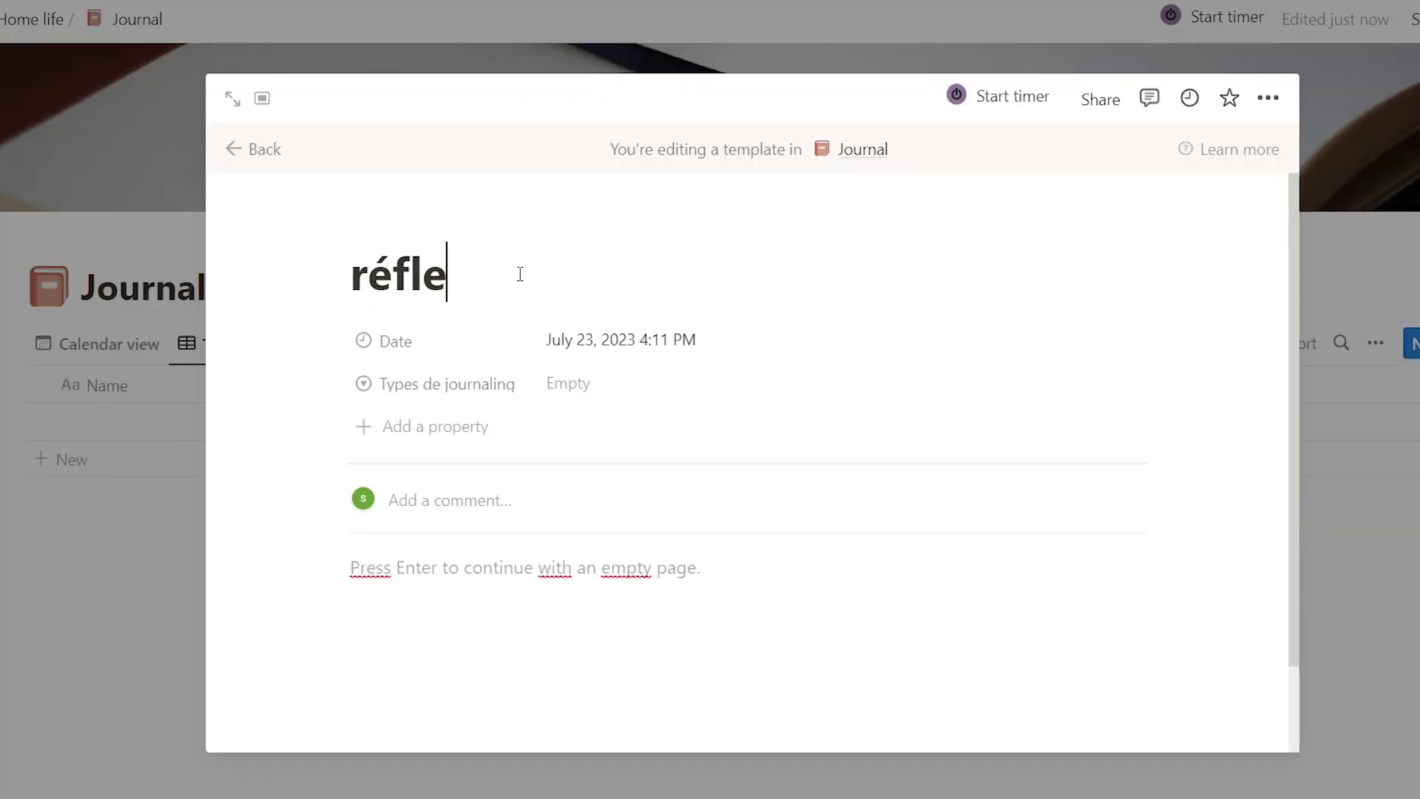
type("xion quotidienne")
left_click(233, 97)
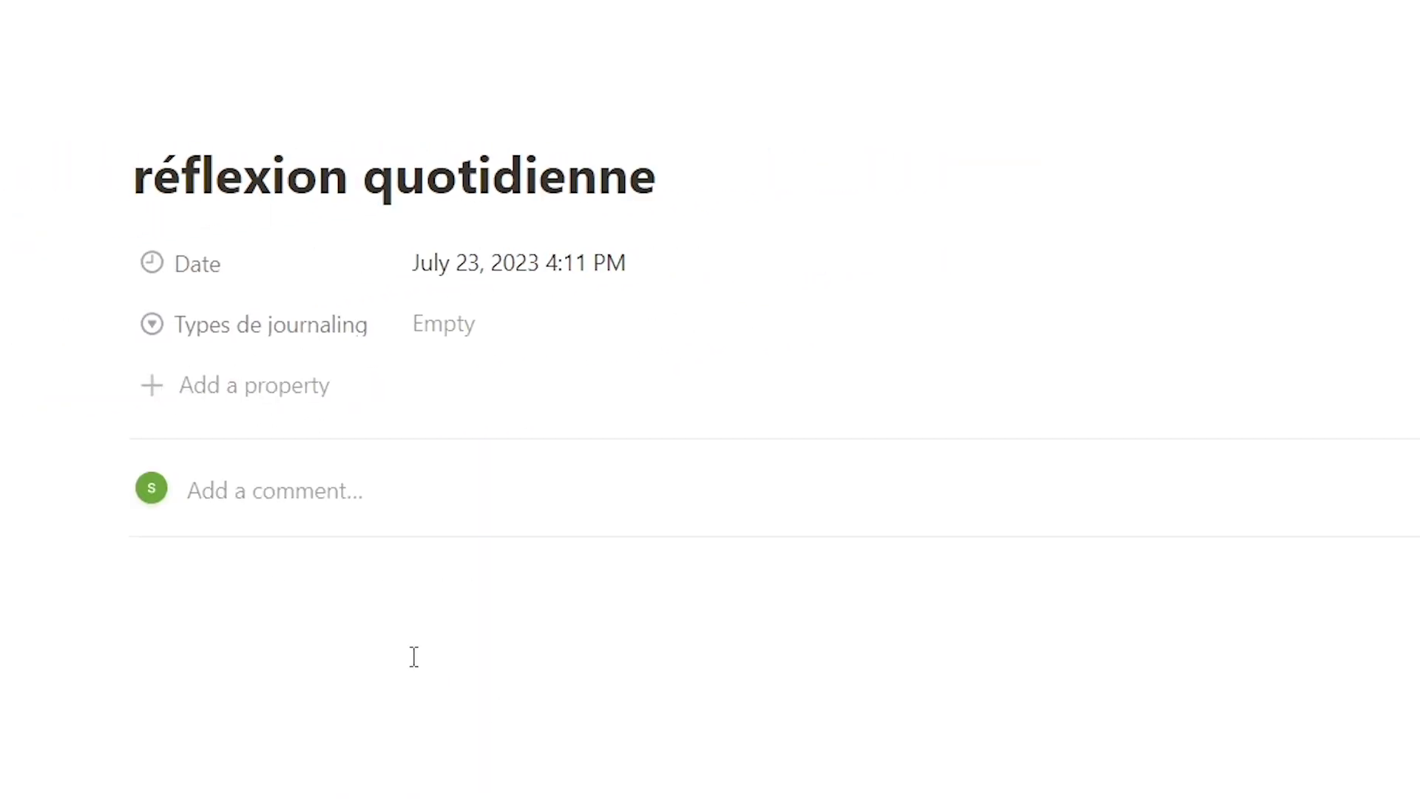
- Paste the copied Morning journaling prompts into the body of the réflexion quotidienne template
left_click(354, 617)
key("ctrl+v")
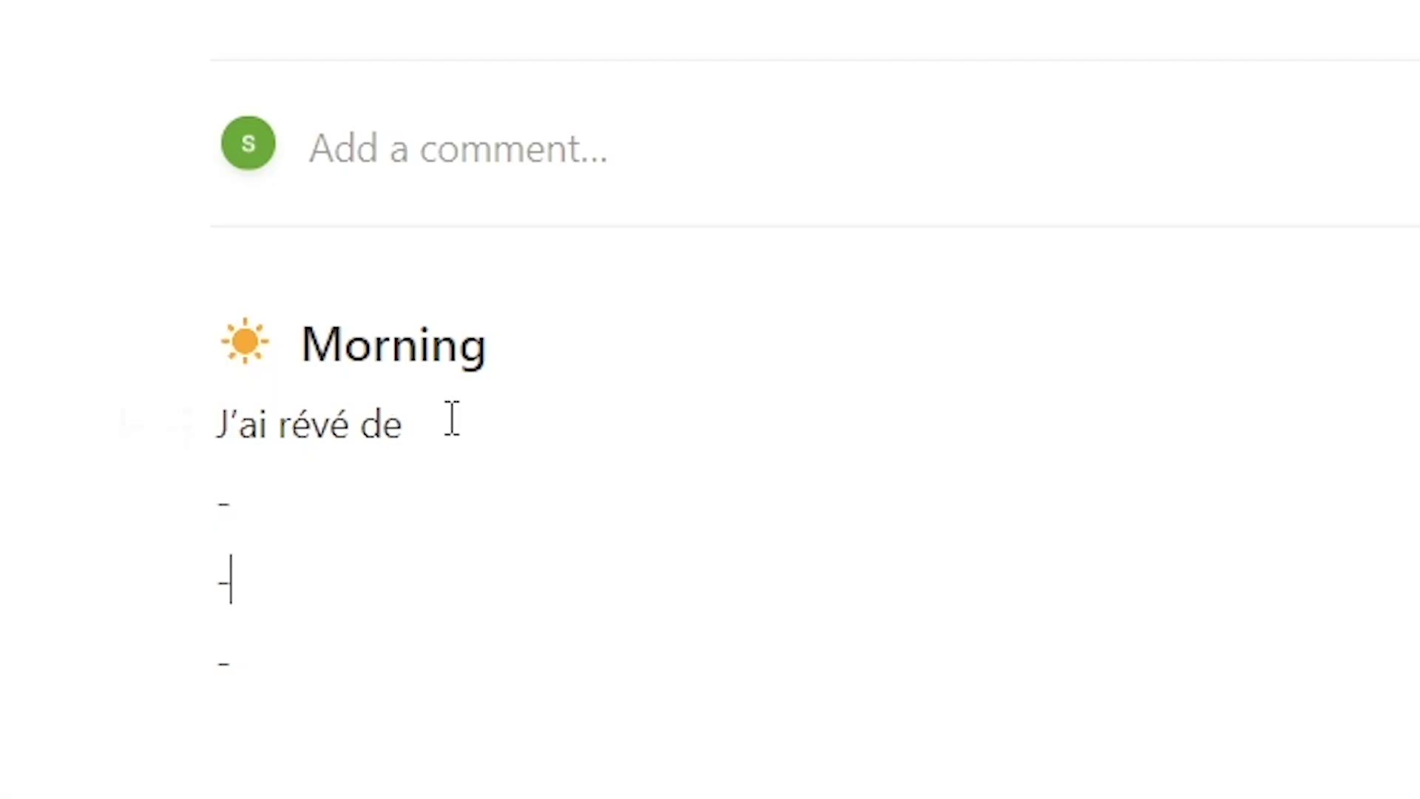
- Review the template's morning prompts about dreams, gratitude, the 2023 goal and what to look forward to today
key("Down")
key("Down")
key("Down")
key("Down")
key("Down")
key("Down")
key("Down")
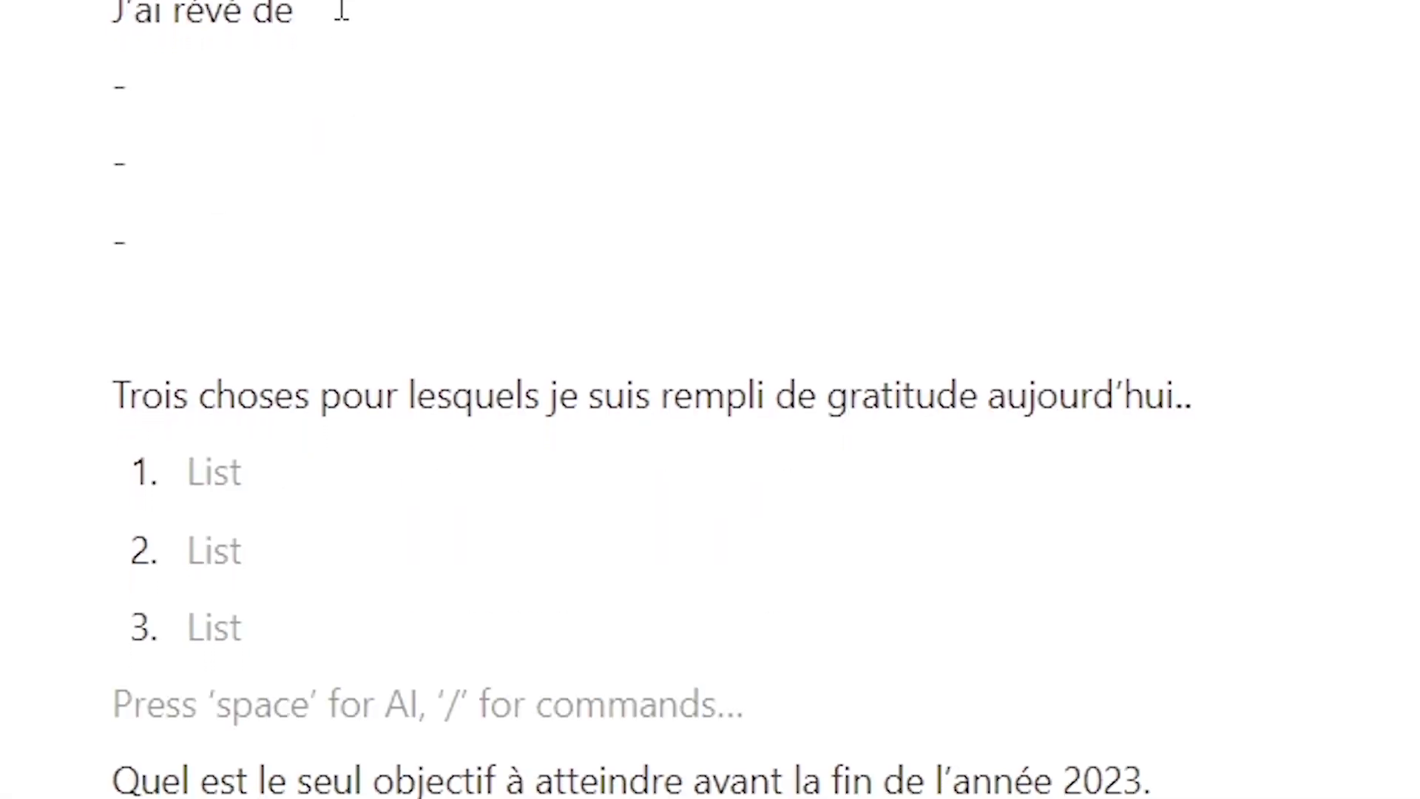
key("Down")
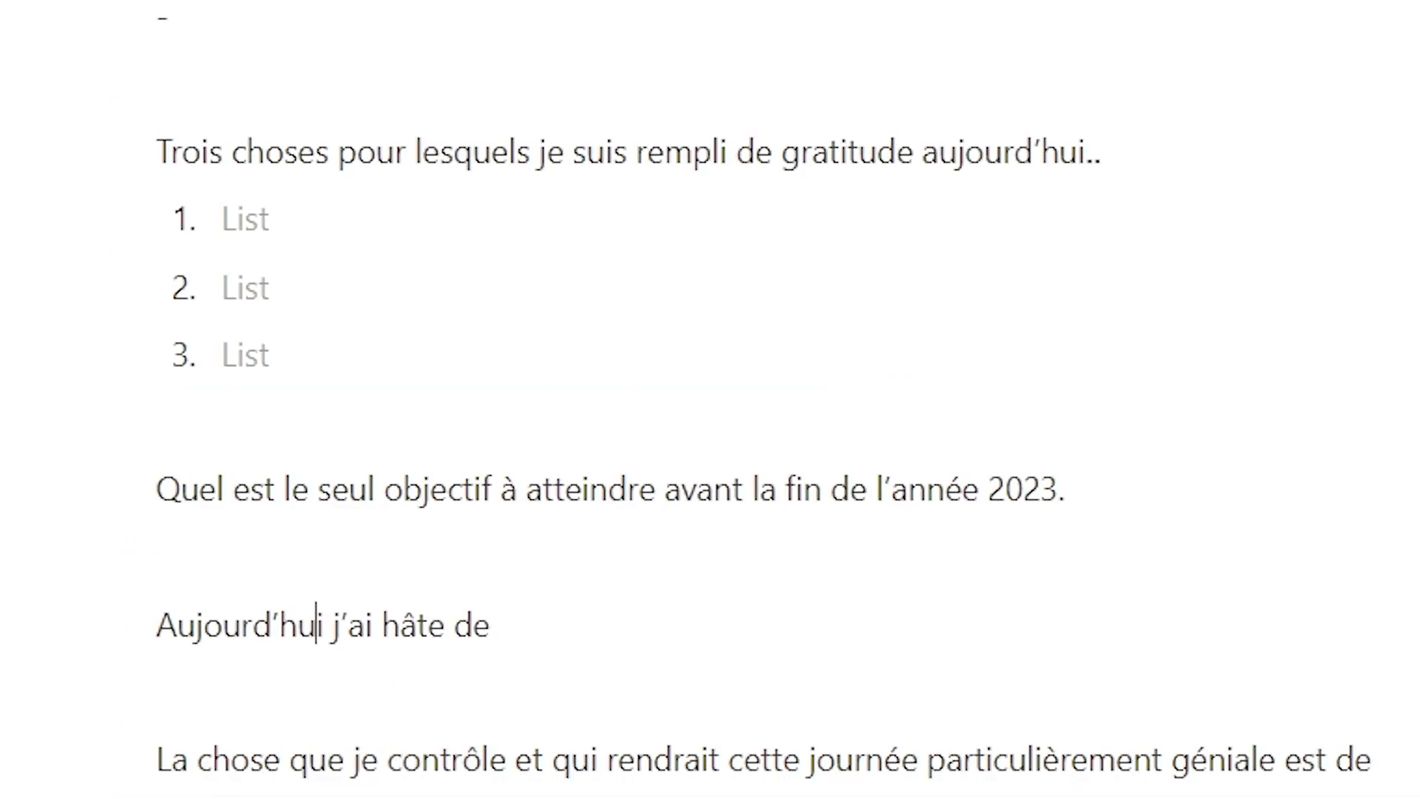
key("Down")
key("Up")
key("Down")
key("Left")
key("Right")
key("Left")
key("Left")
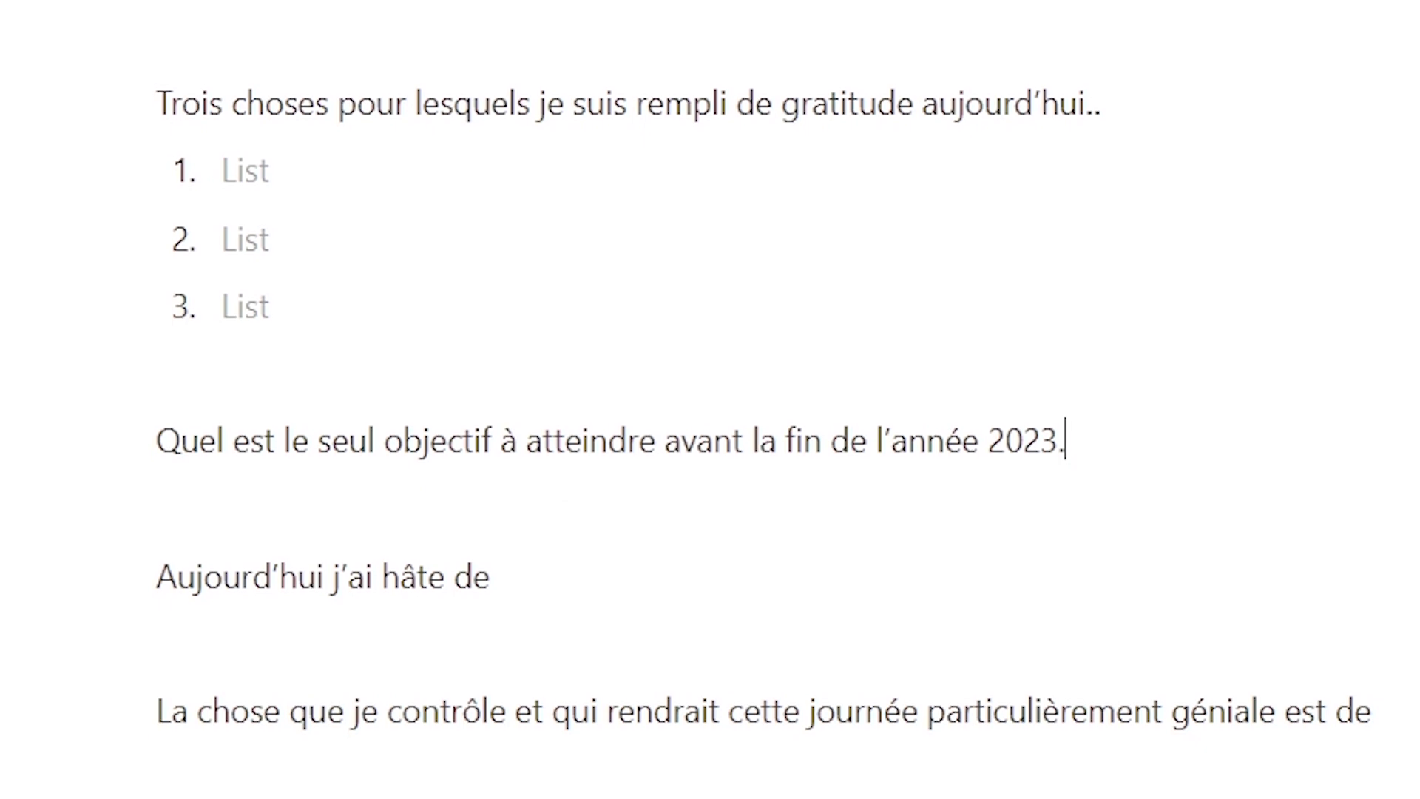
key("Down")
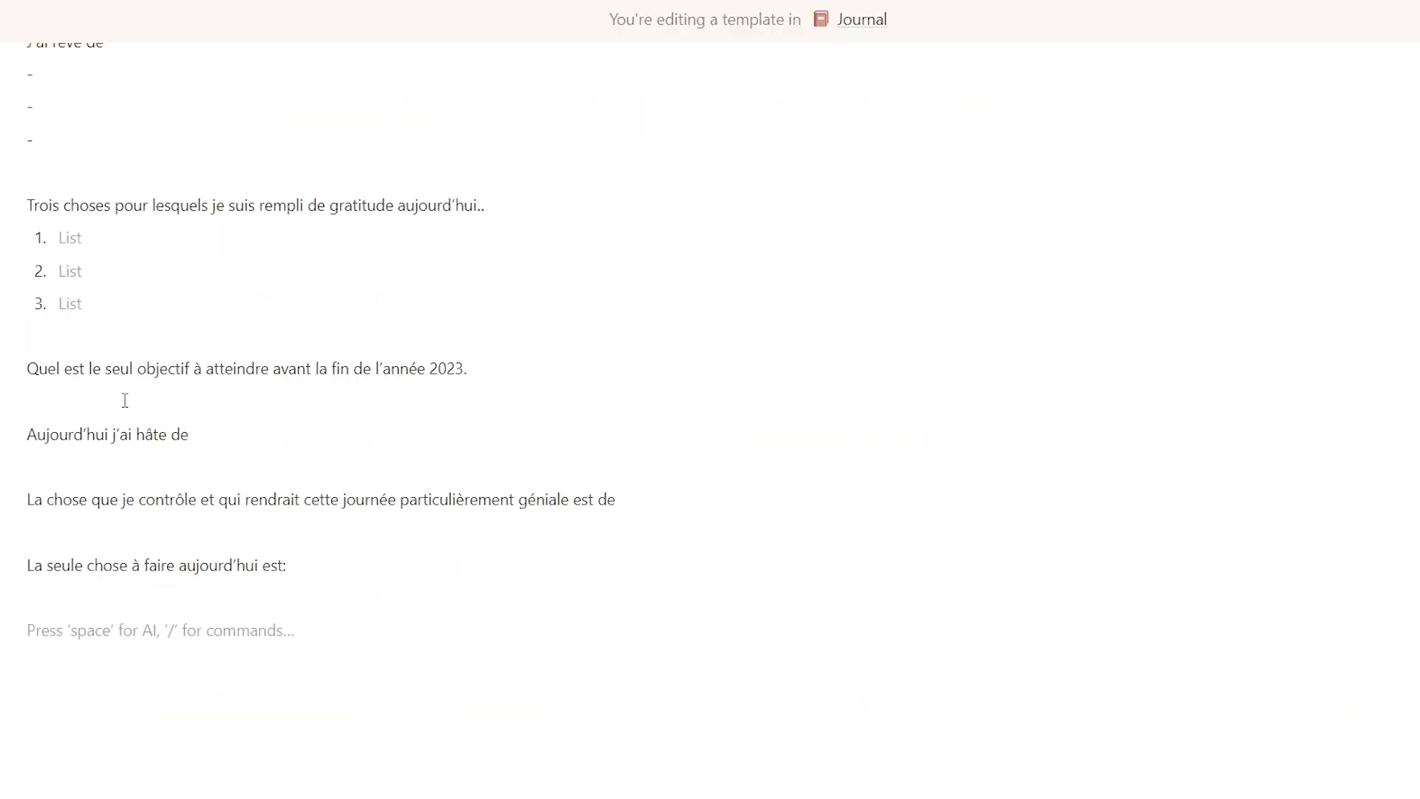
- Insert a linked board view of the To do database under the last morning prompt and name it "✅A faire aujourd'hui"
type("/")
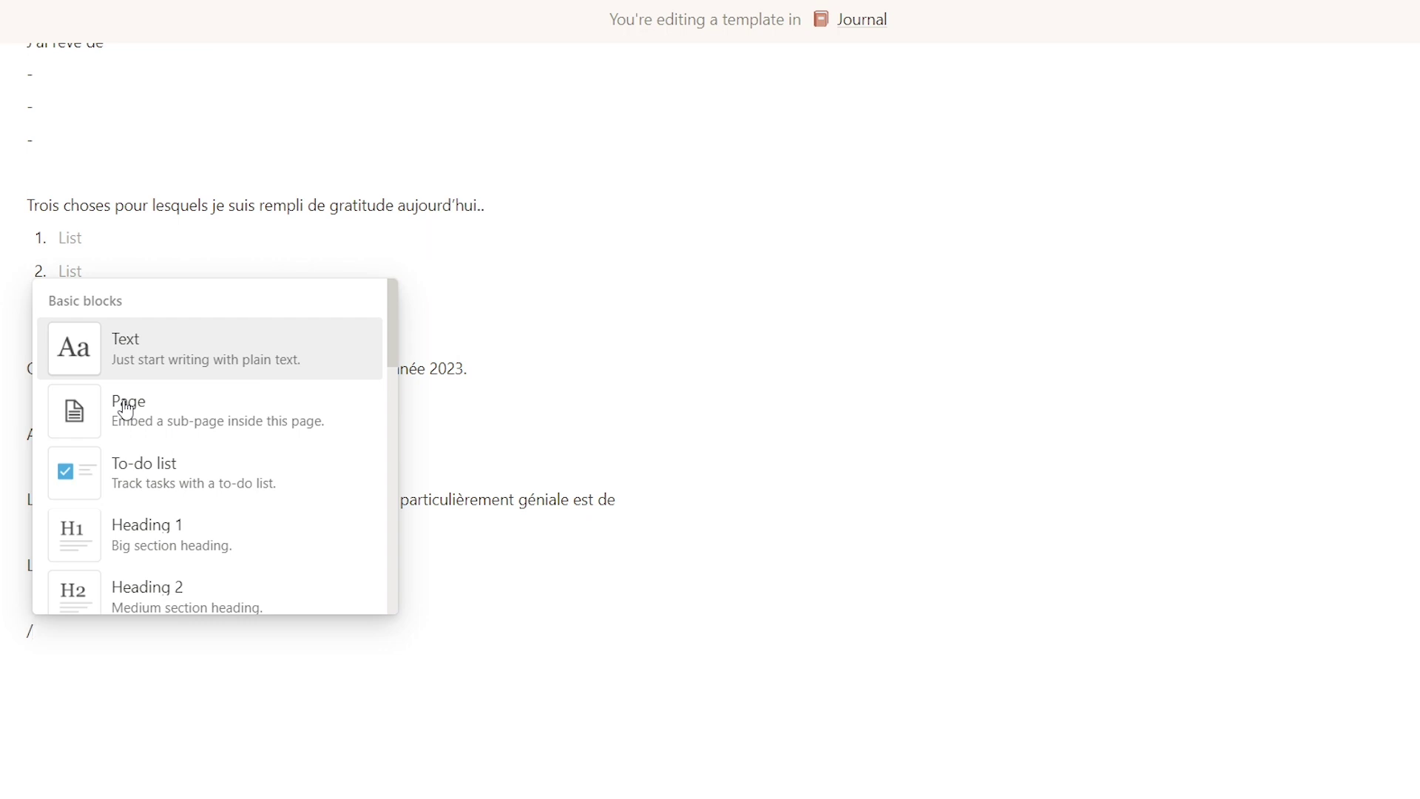
scroll(127, 411, "down", 10)
left_click(121, 402)
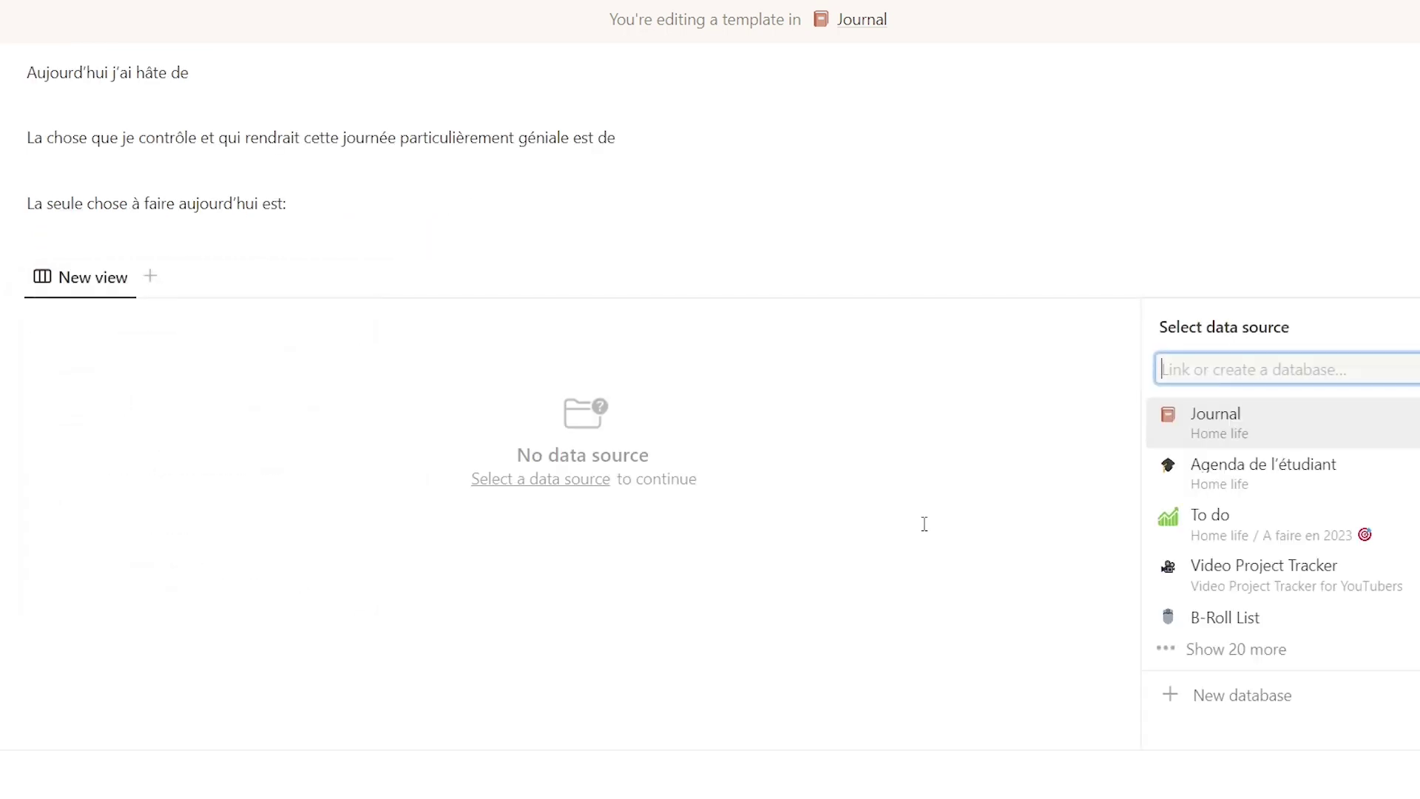
left_click(1320, 532)
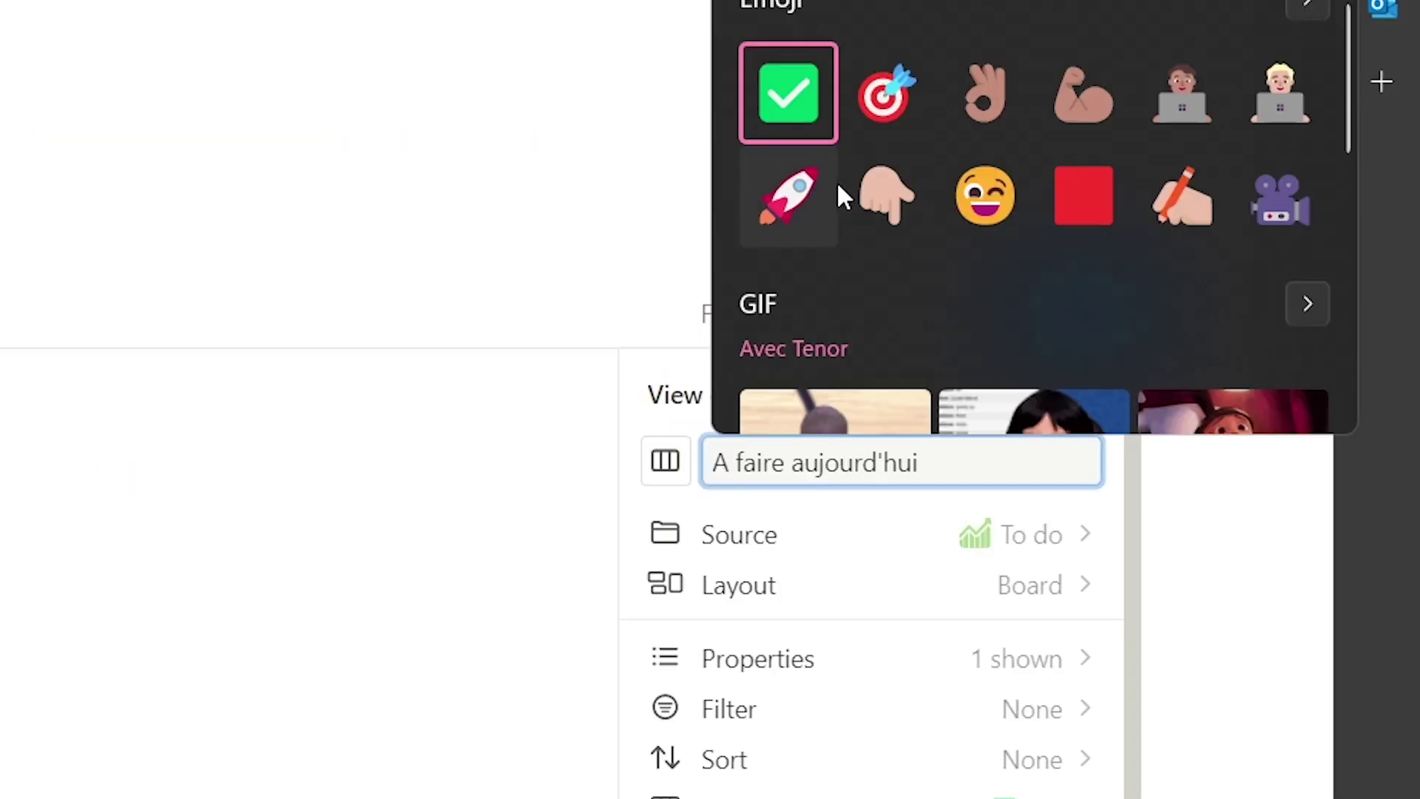
left_click(767, 133)
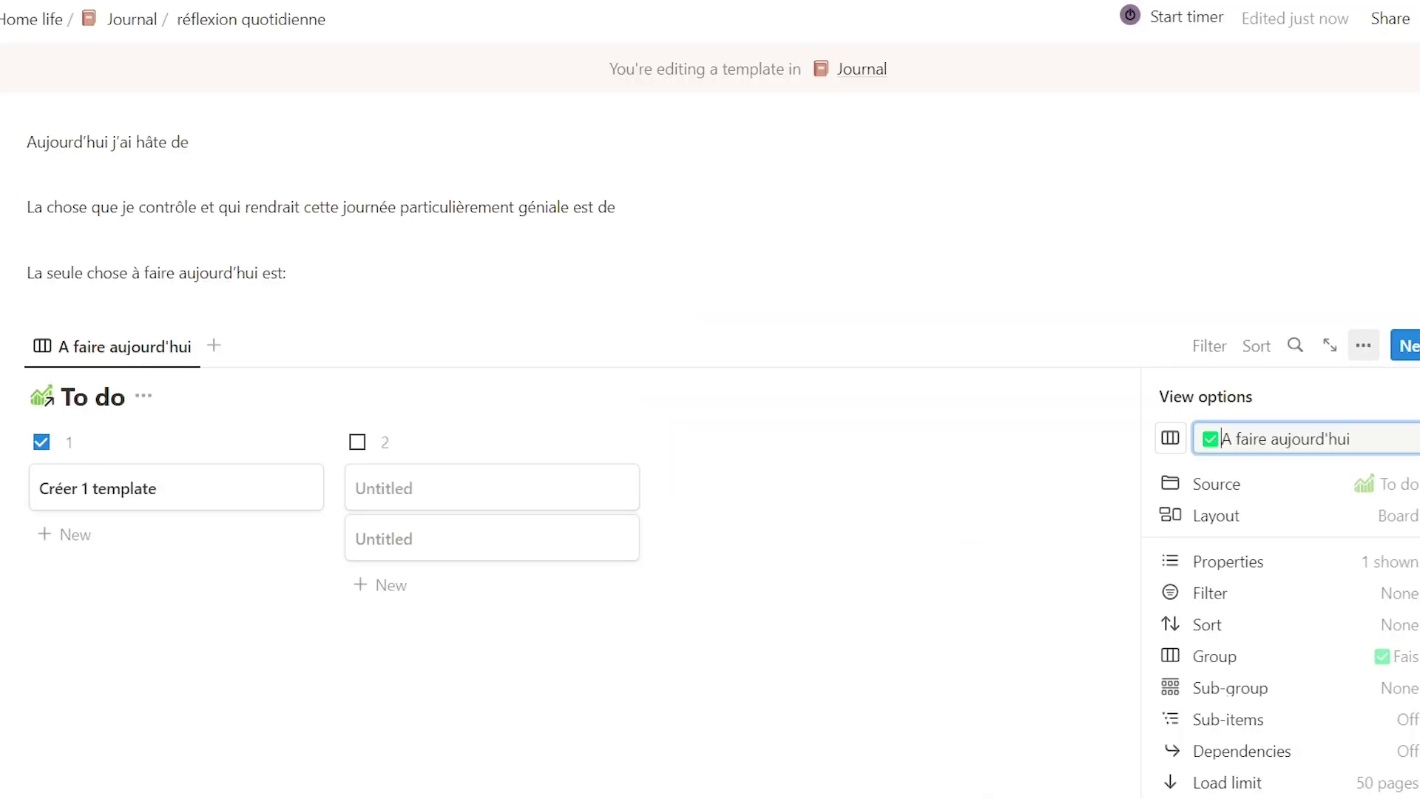
- Filter the A faire aujourd'hui board to tasks whose Start date is Today
left_click(1209, 345)
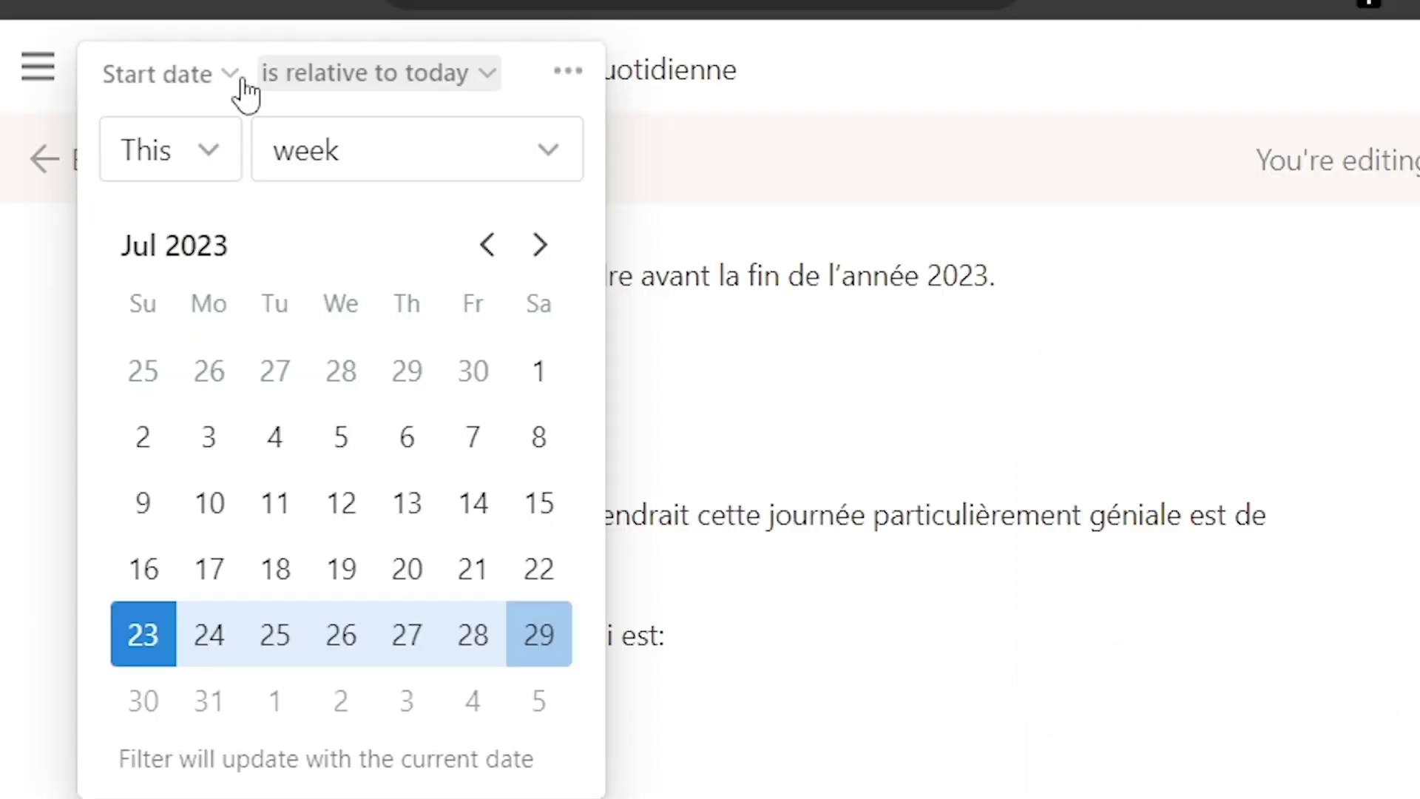
left_click(230, 85)
left_click(414, 71)
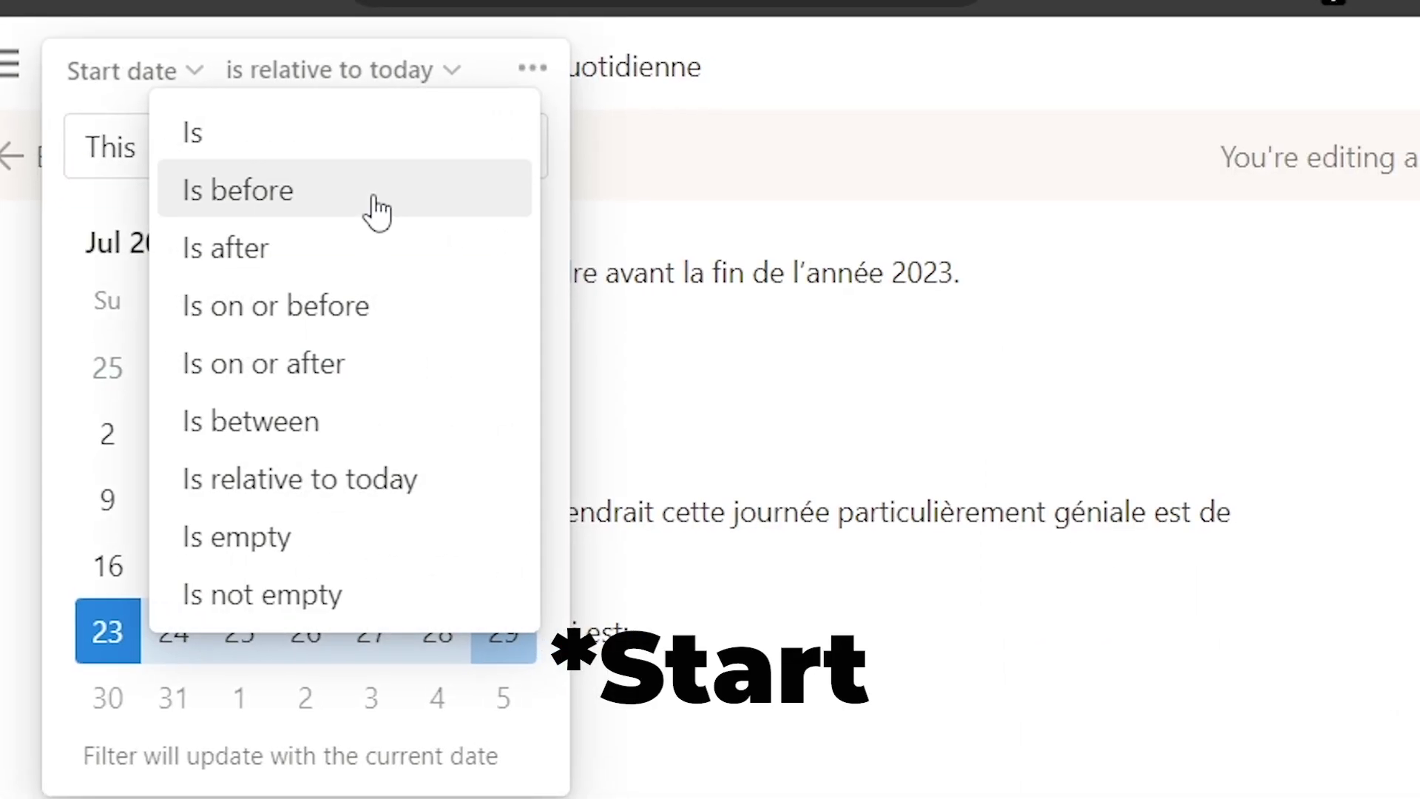
left_click(347, 141)
left_click(371, 181)
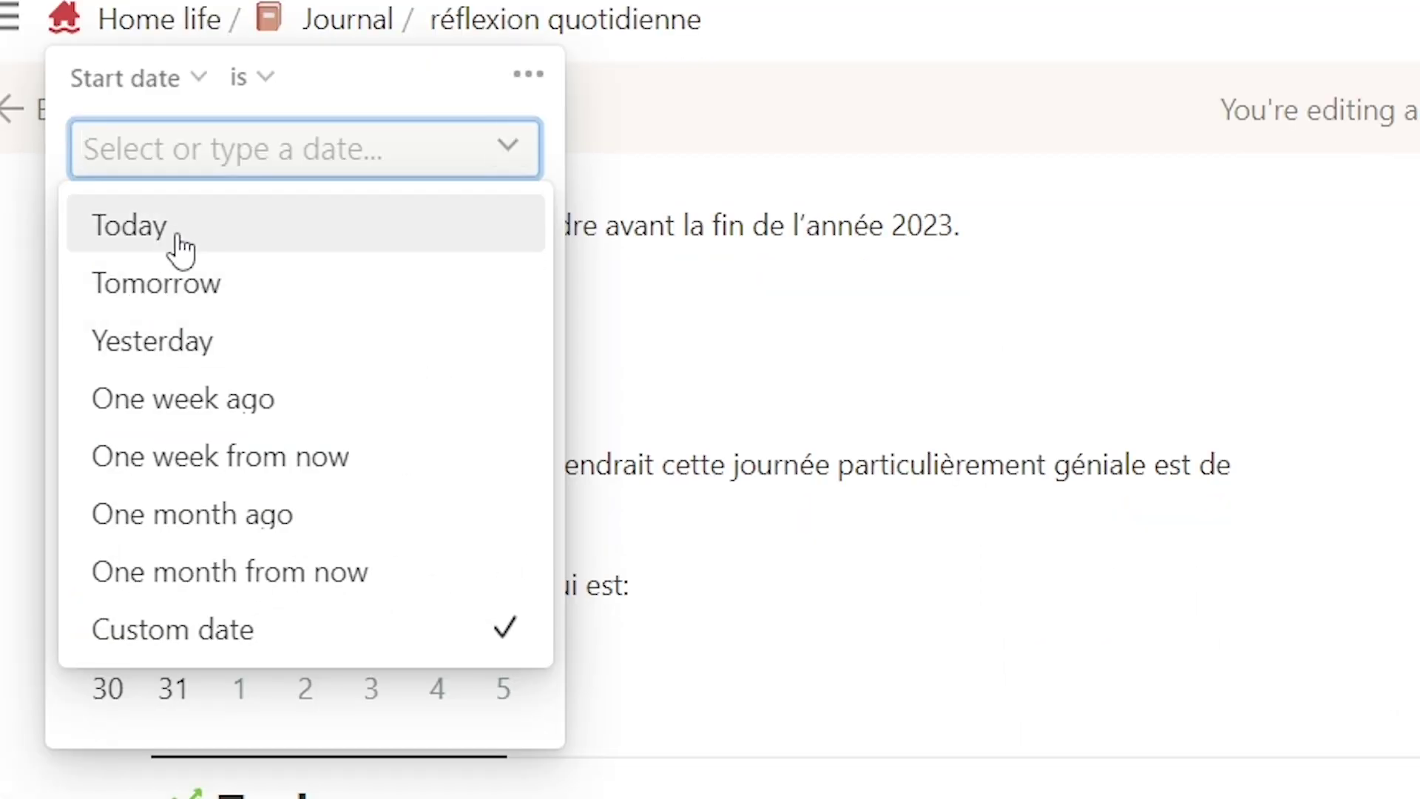
left_click(175, 295)
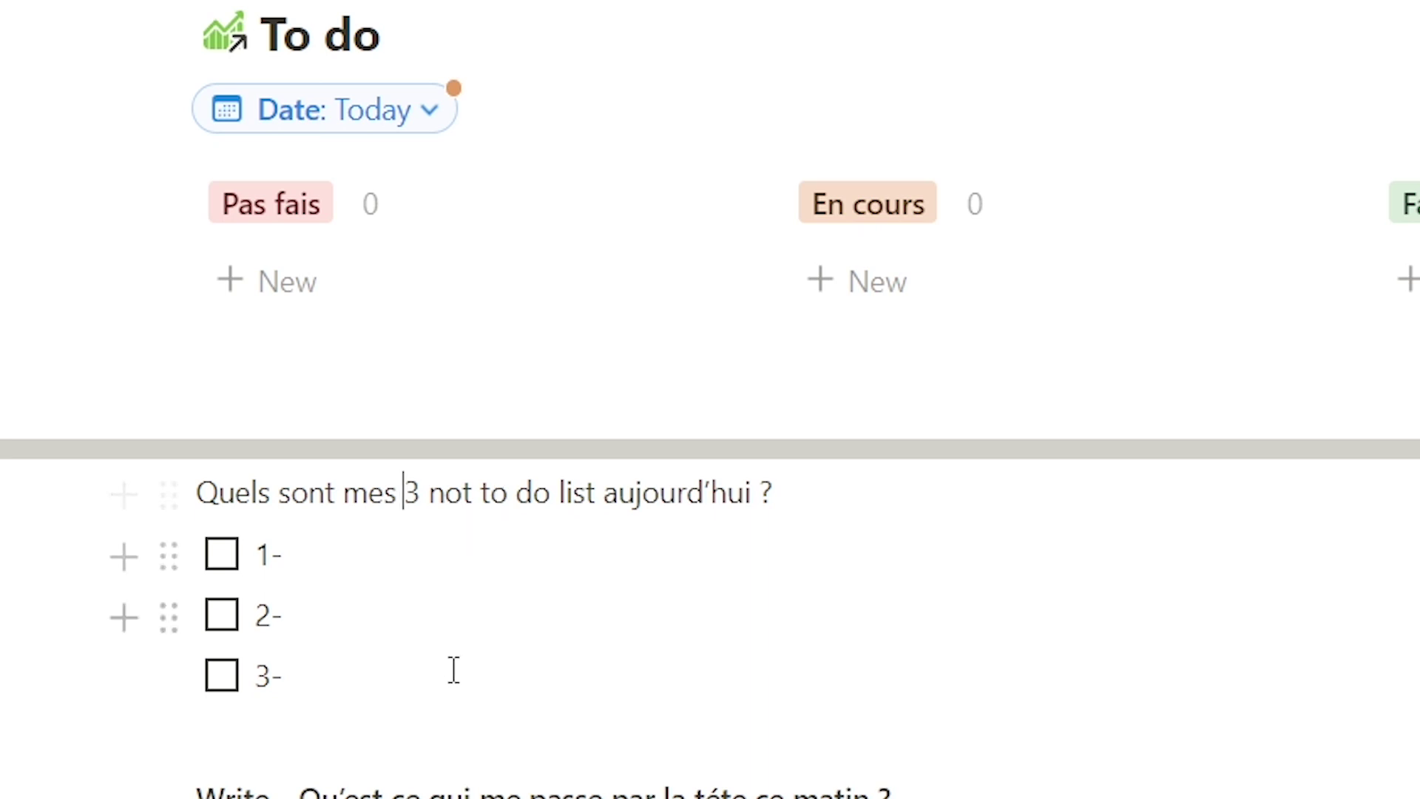
left_click_drag(440, 679, 328, 570)
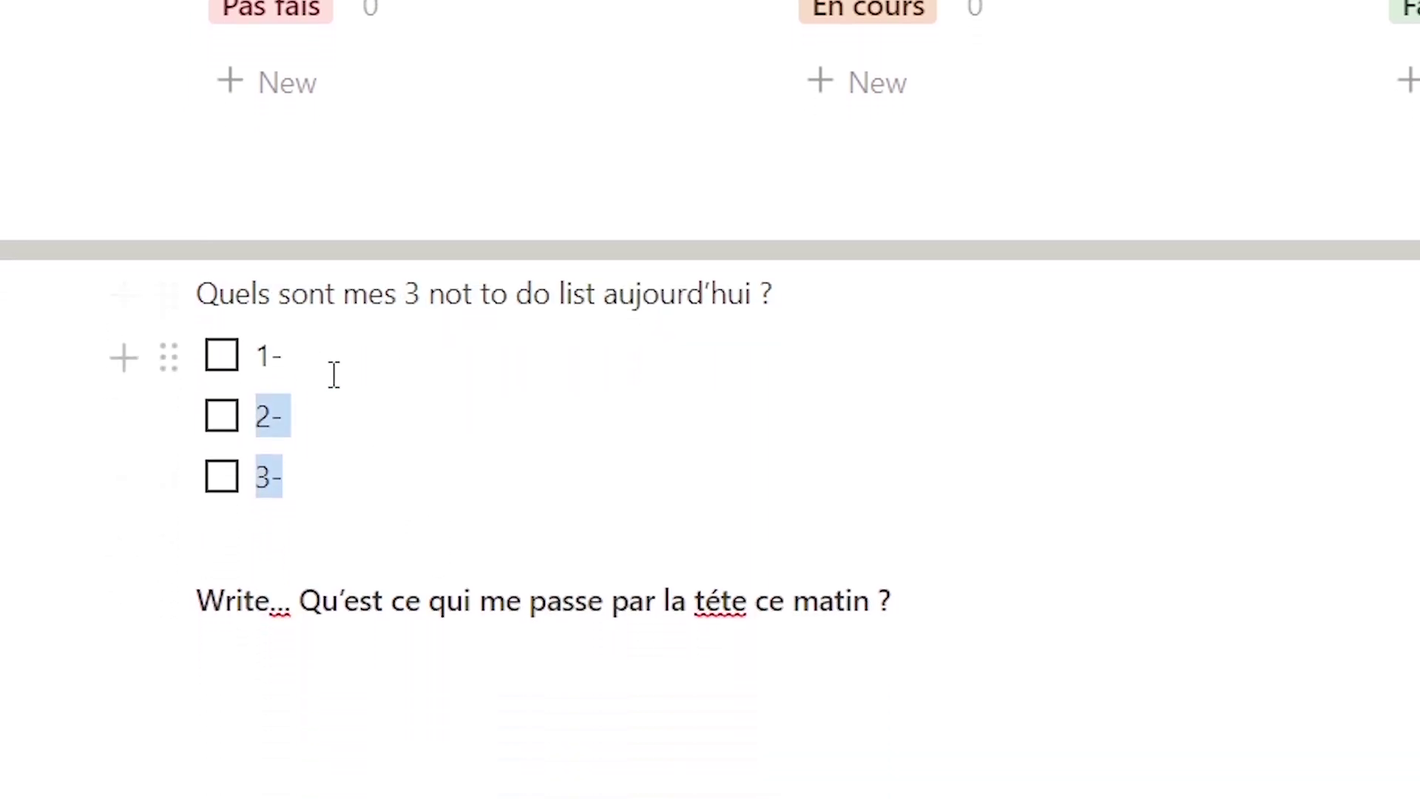
left_click_drag(351, 383, 350, 383)
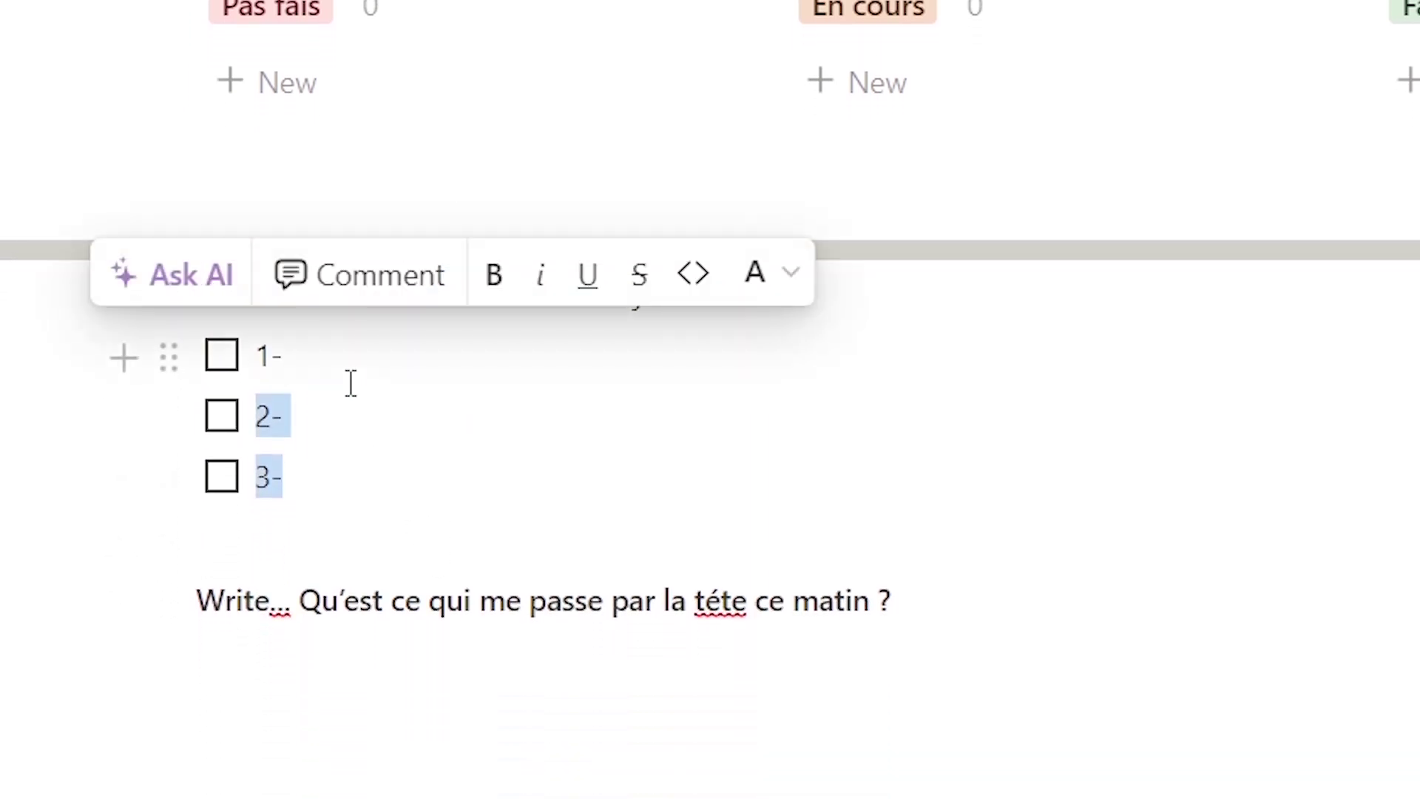
left_click(358, 363)
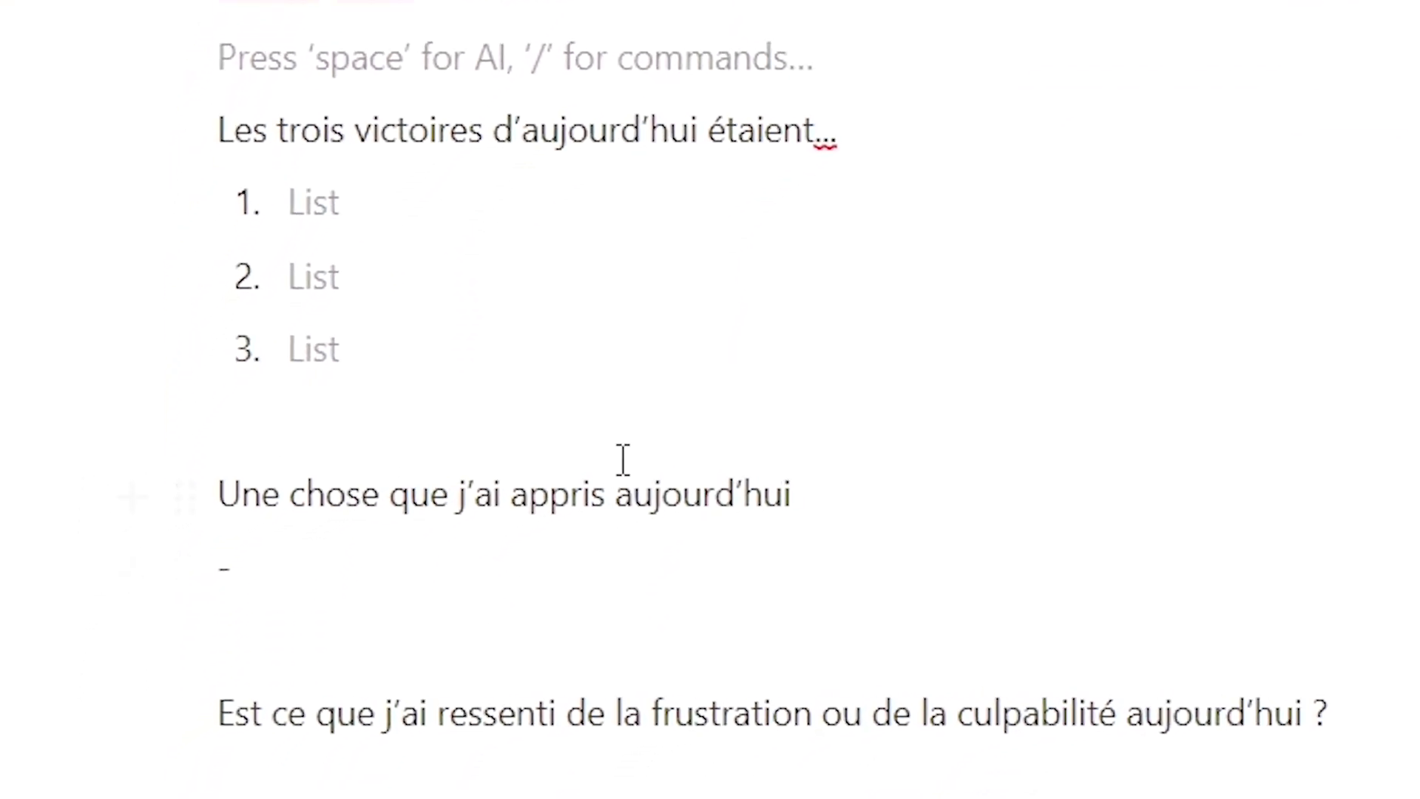
- Correct "appris" to "apprise" in the prompt "Une chose que j'ai appris aujourd'hui"
left_click(620, 463)
type("e")
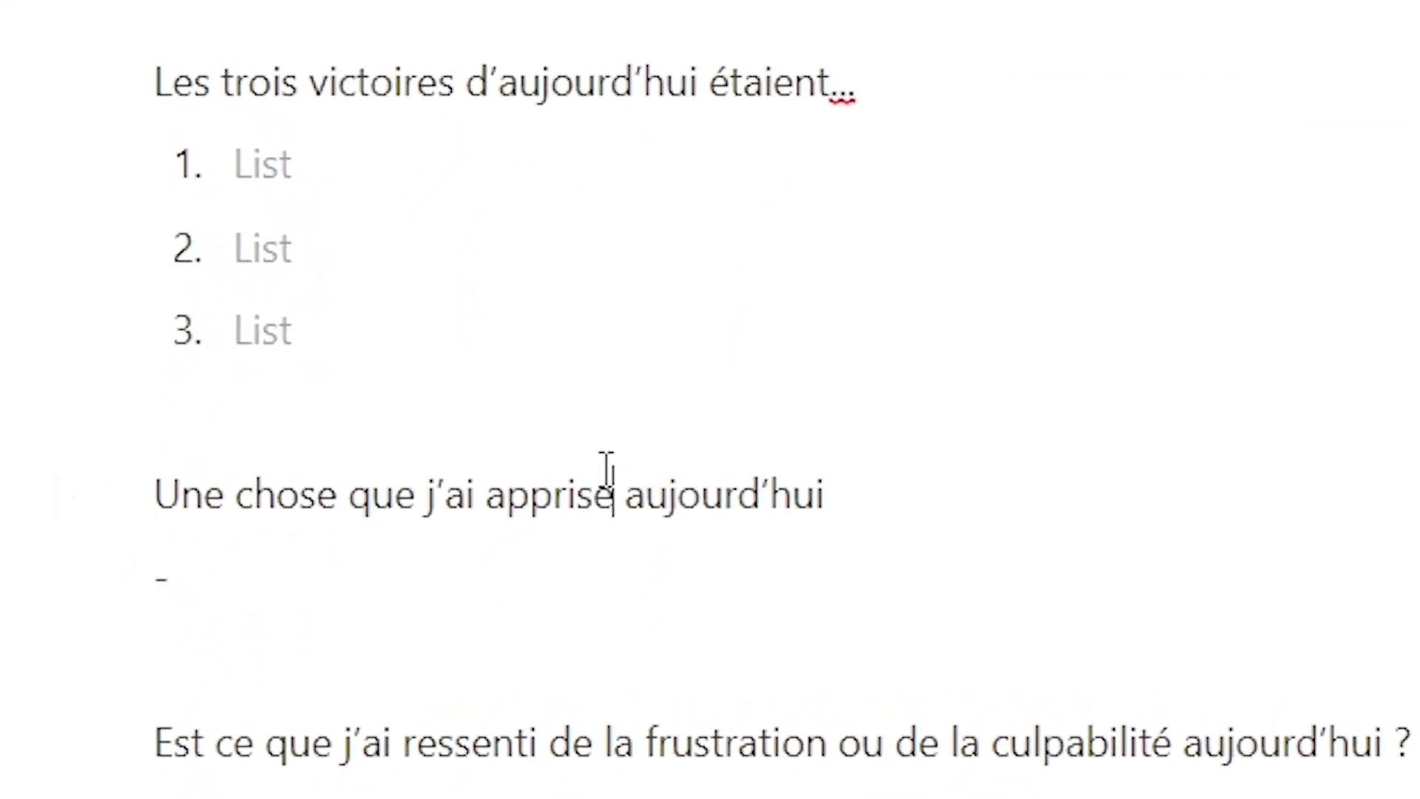
key("Down")
- Insert a linked board view of the To do database above the prompt about tomorrow's not to do list
scroll(613, 296, "down", 5)
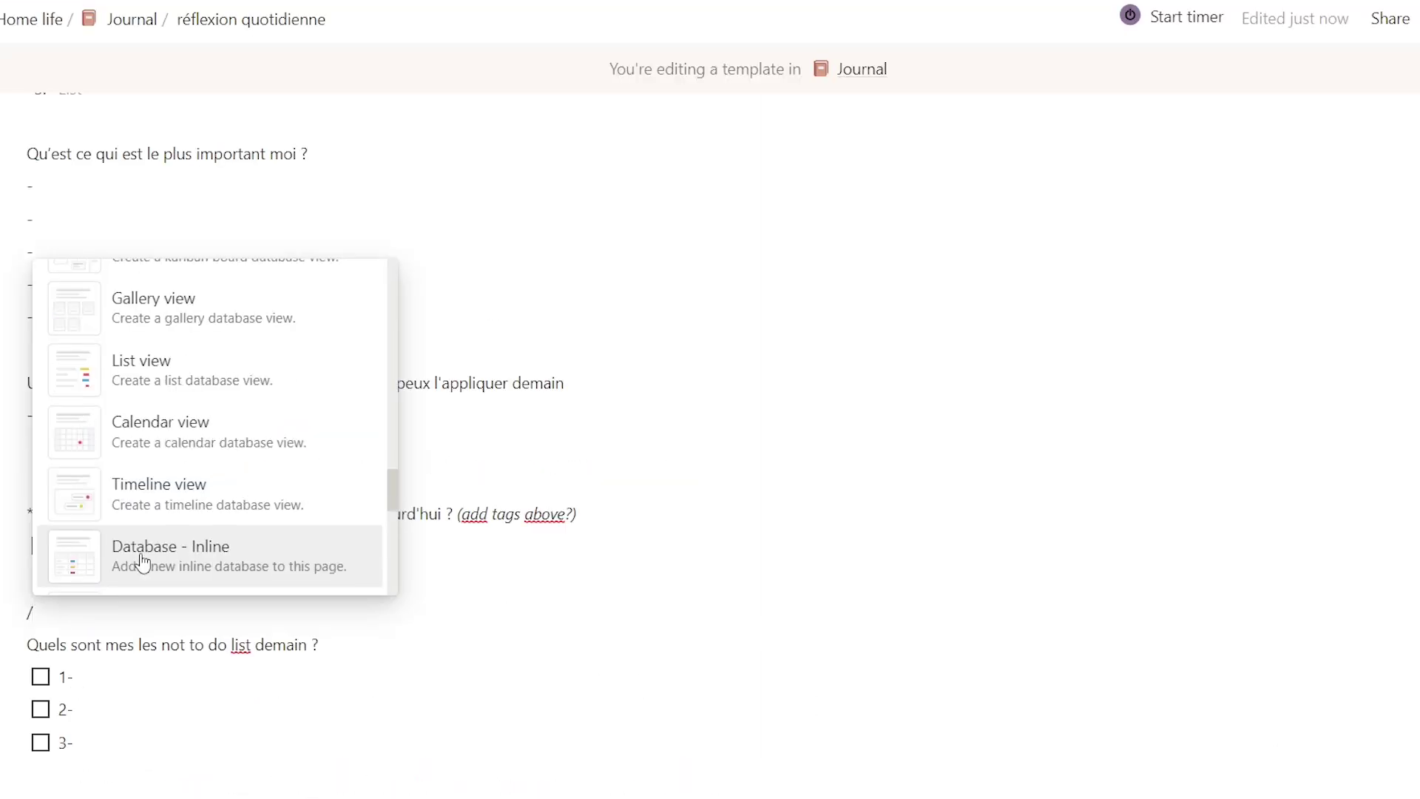
key("Up")
key("Up")
key("Up")
key("Up")
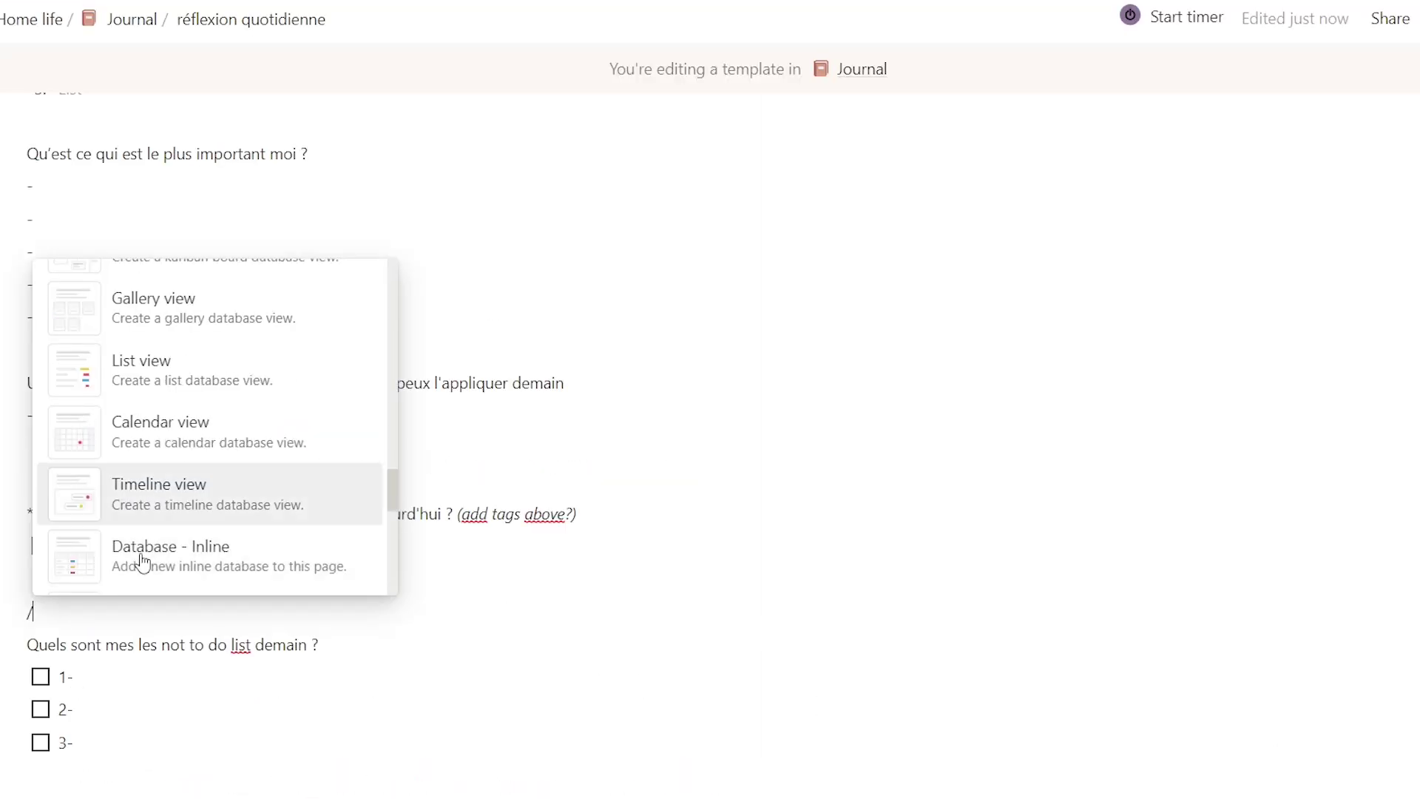
key("Up")
key("Up")
key("Up")
key("Up")
key("Return")
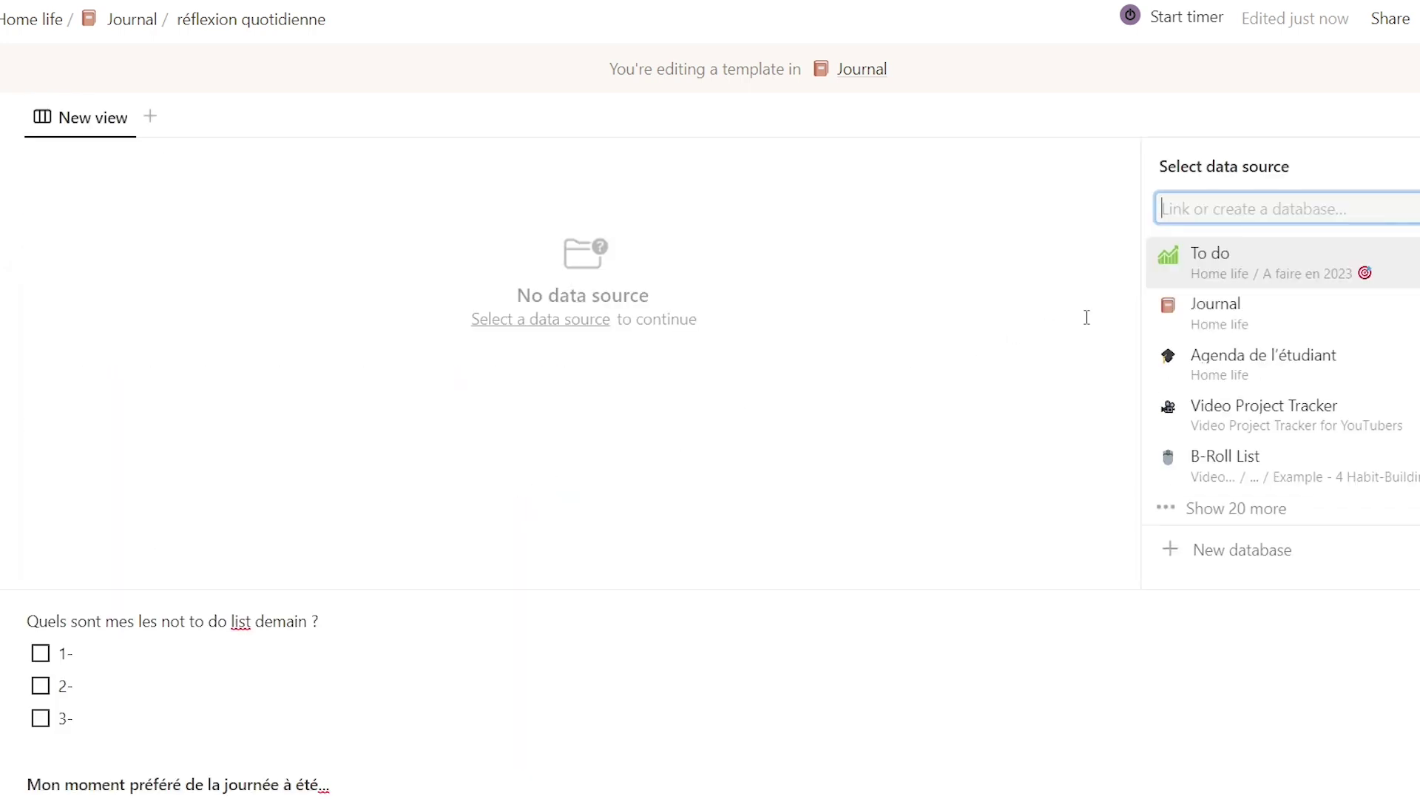
key("Return")
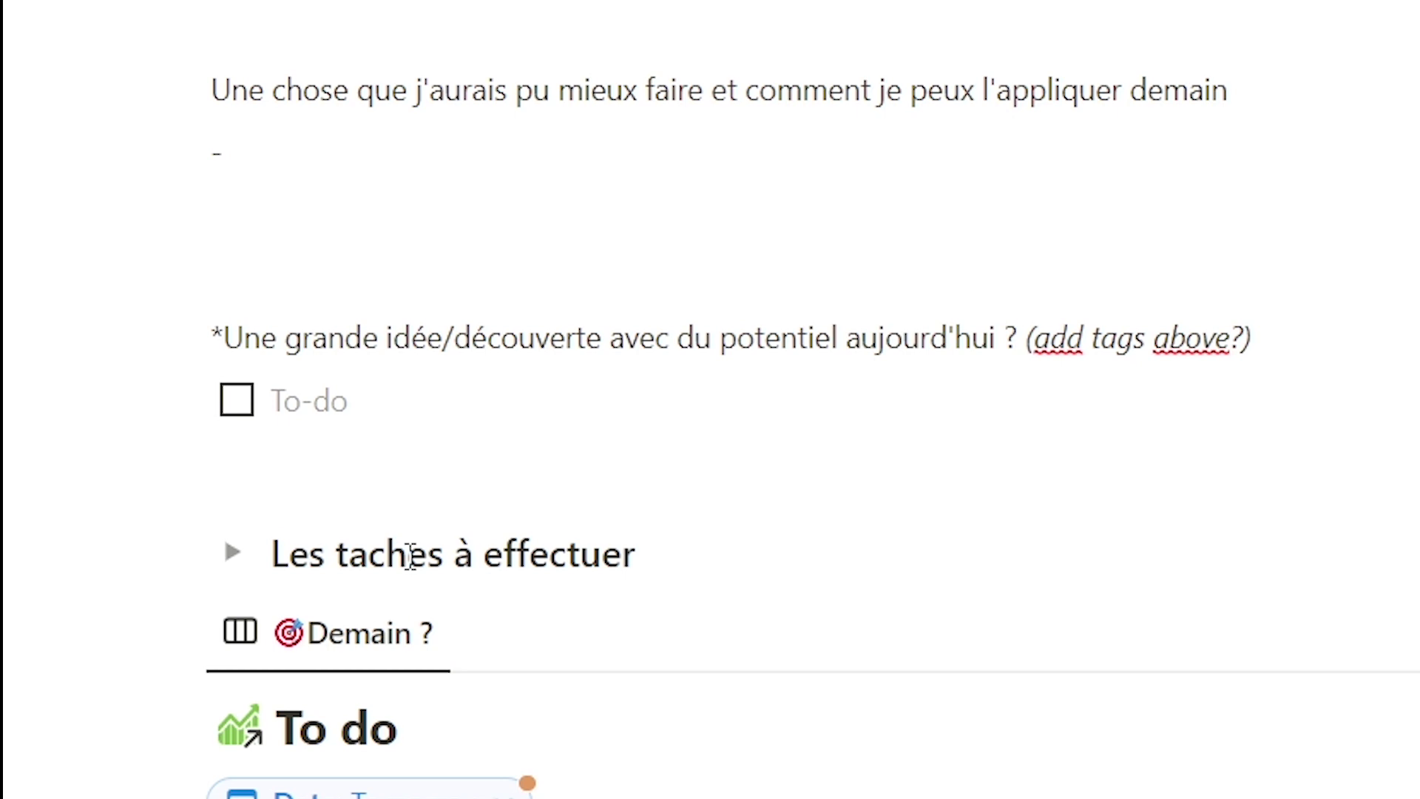
- Finish the toggle heading as "Les taches à effectuer à demain ?" with a yellow background and move the Demain ? board under it
type("à ")
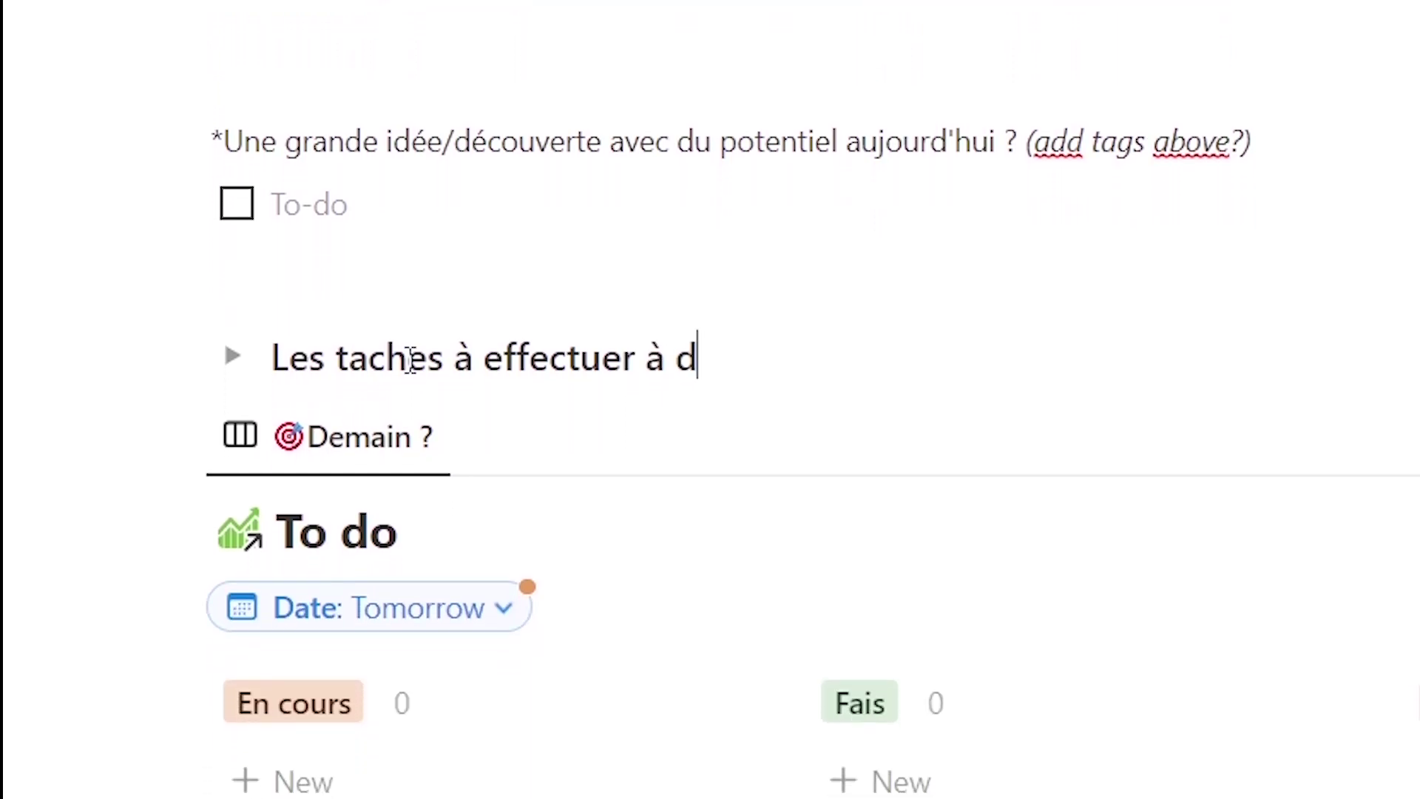
type("demain ?")
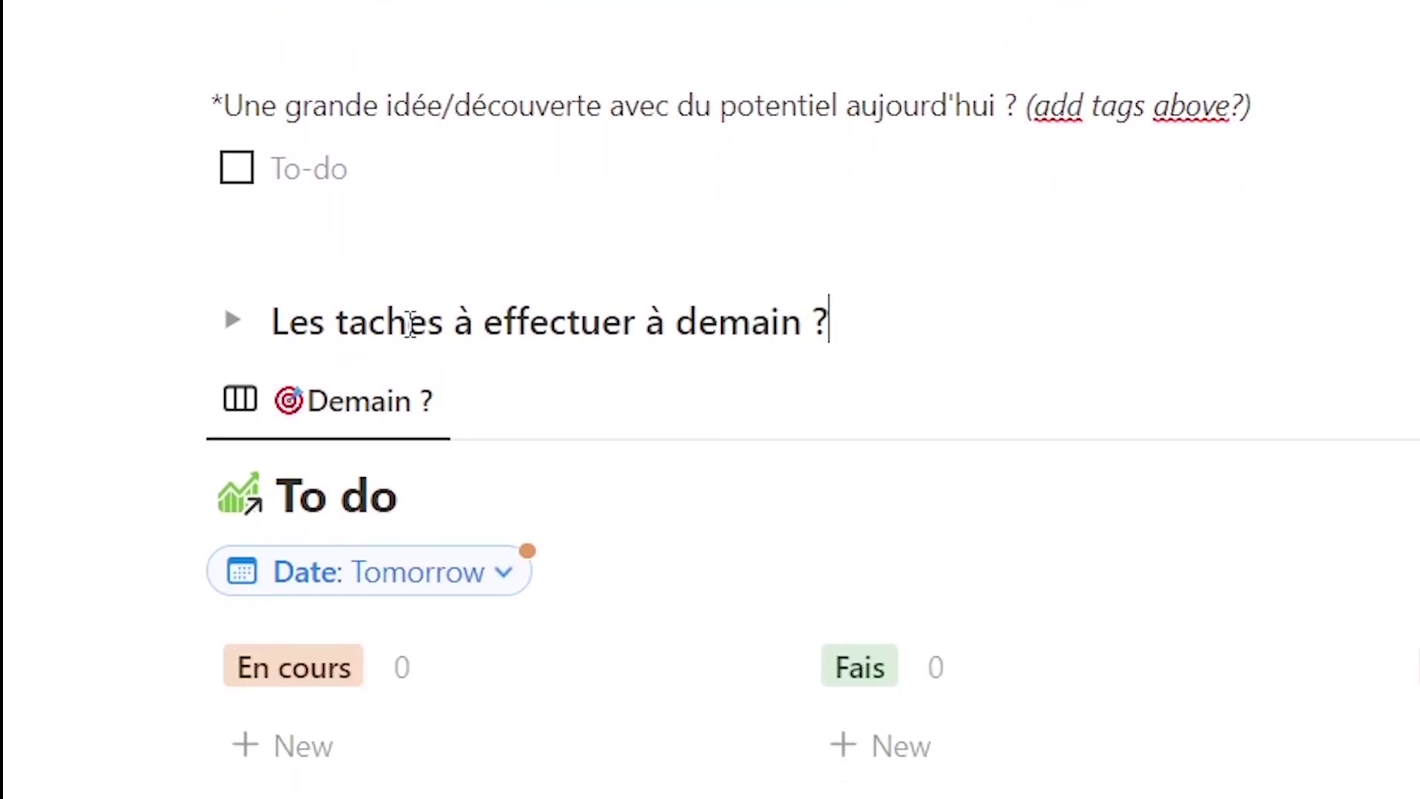
key("ctrl+a")
left_click(1213, 240)
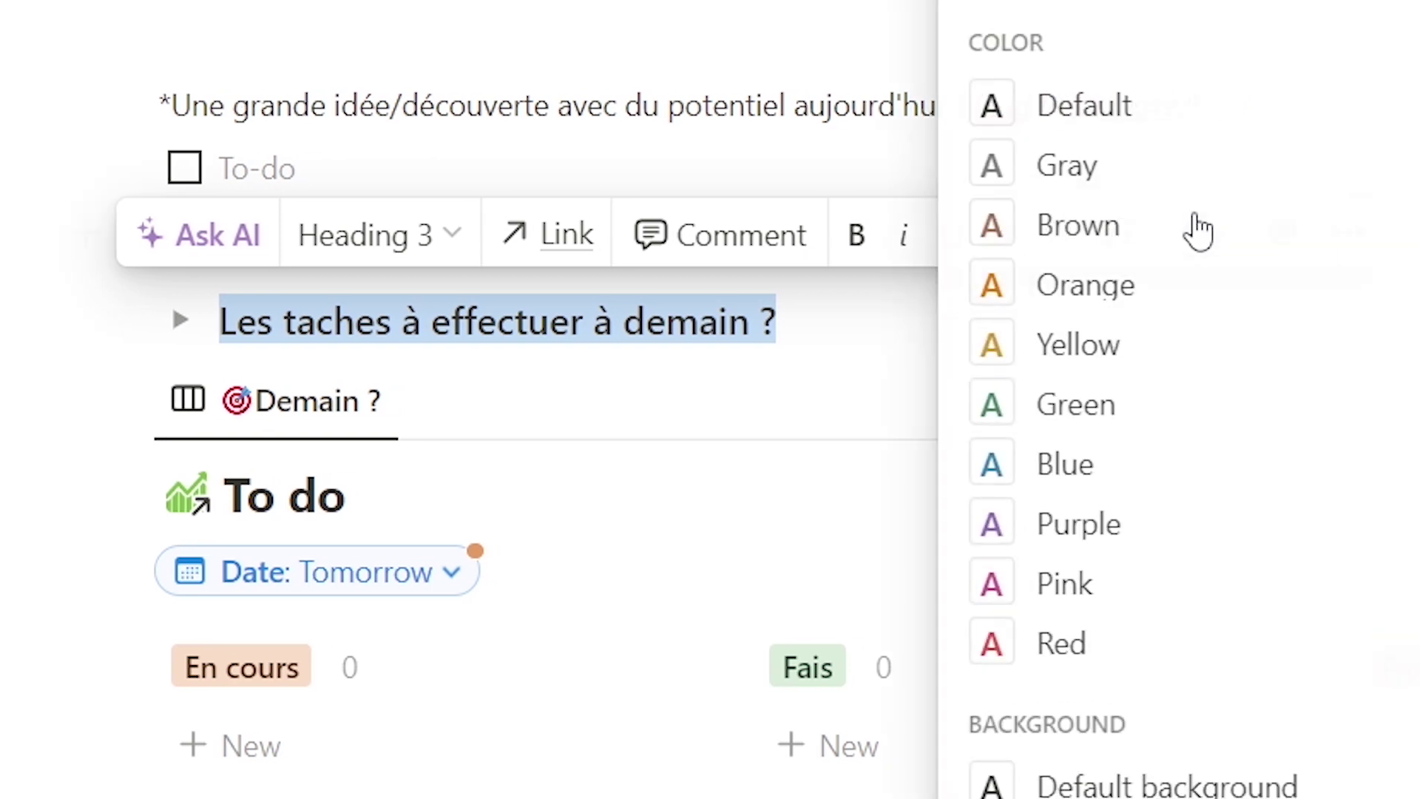
scroll(1129, 408, "down", 5)
left_click(1117, 634)
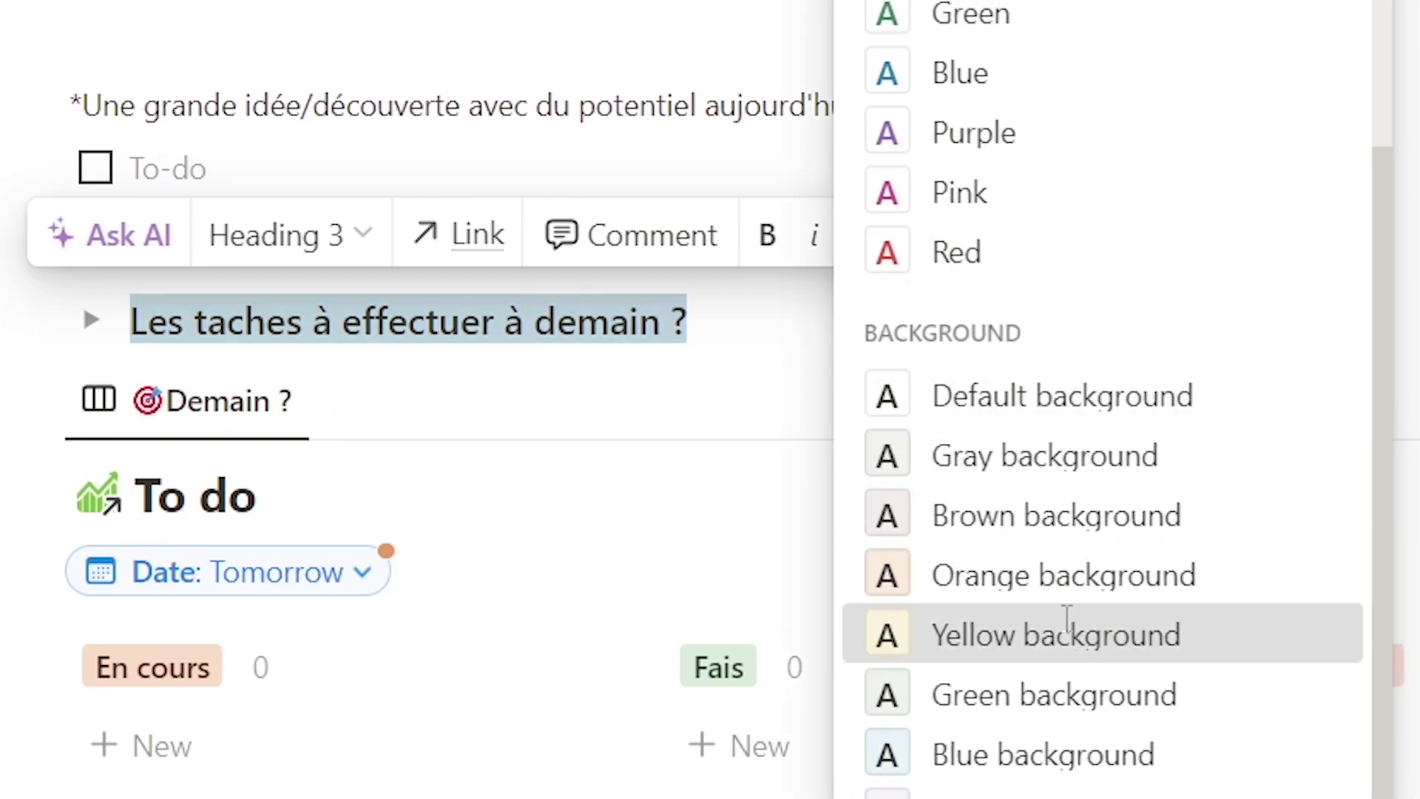
left_click_drag(31, 426, 116, 373)
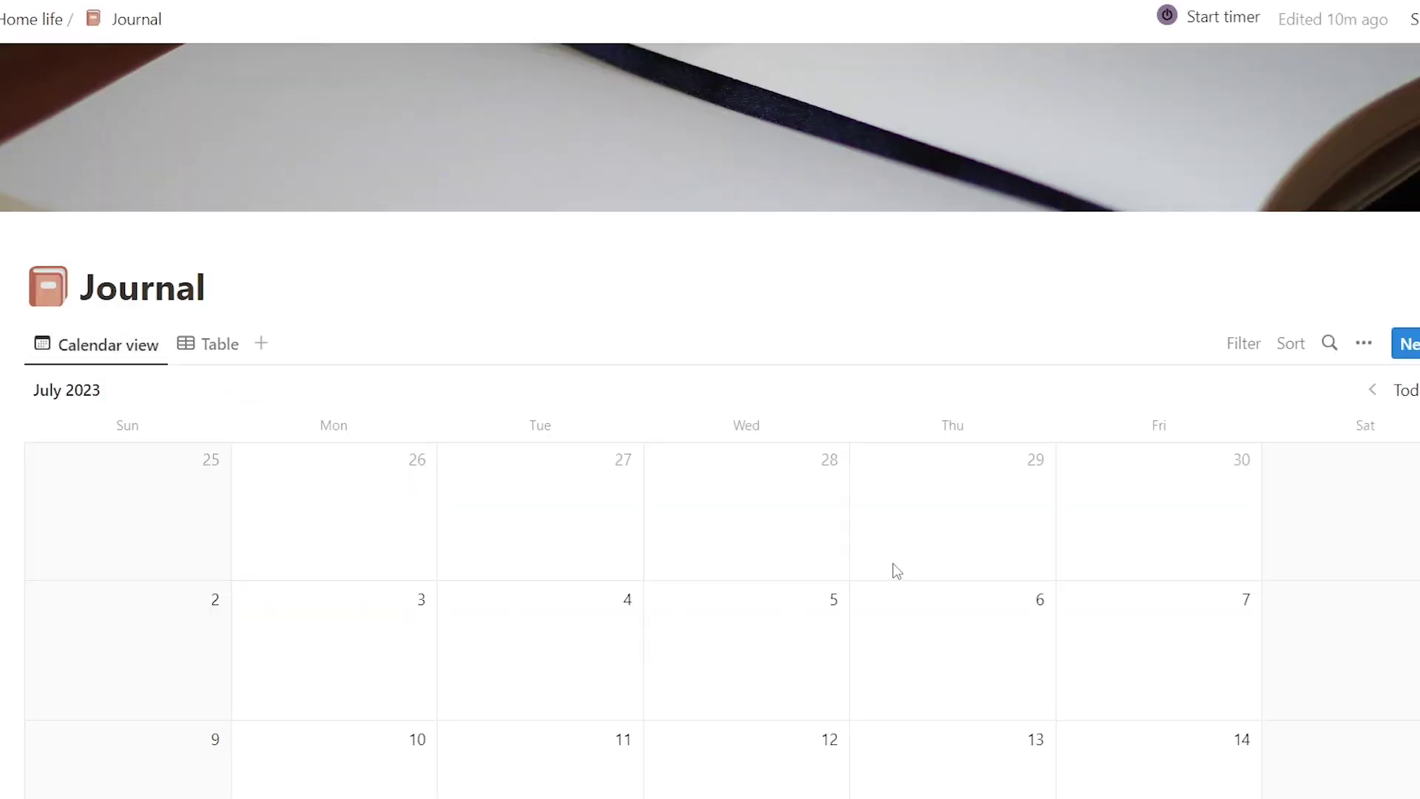
- Create a trial Journal entry from the réflexion quotidienne template and discard it
scroll(1400, 559, "down", 3)
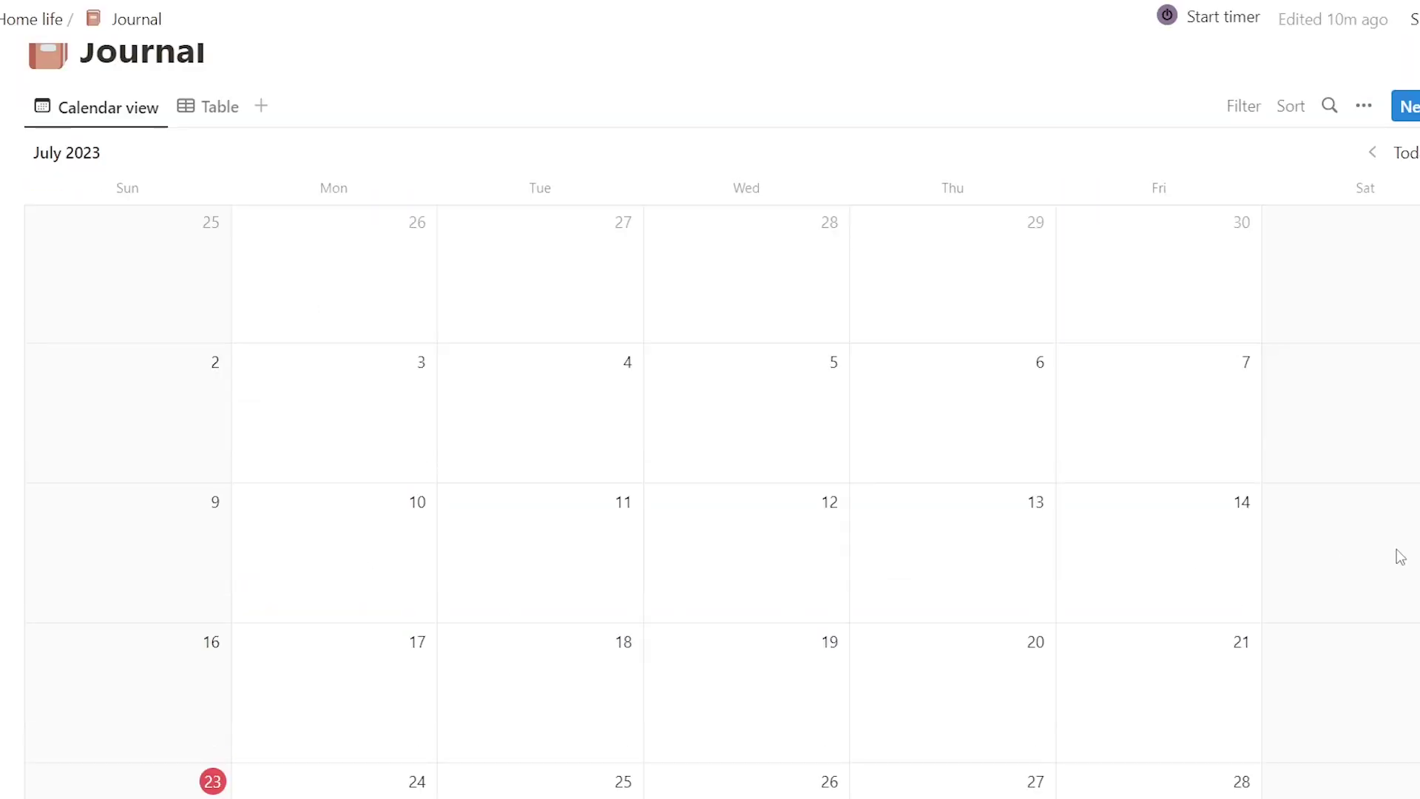
left_click(1409, 106)
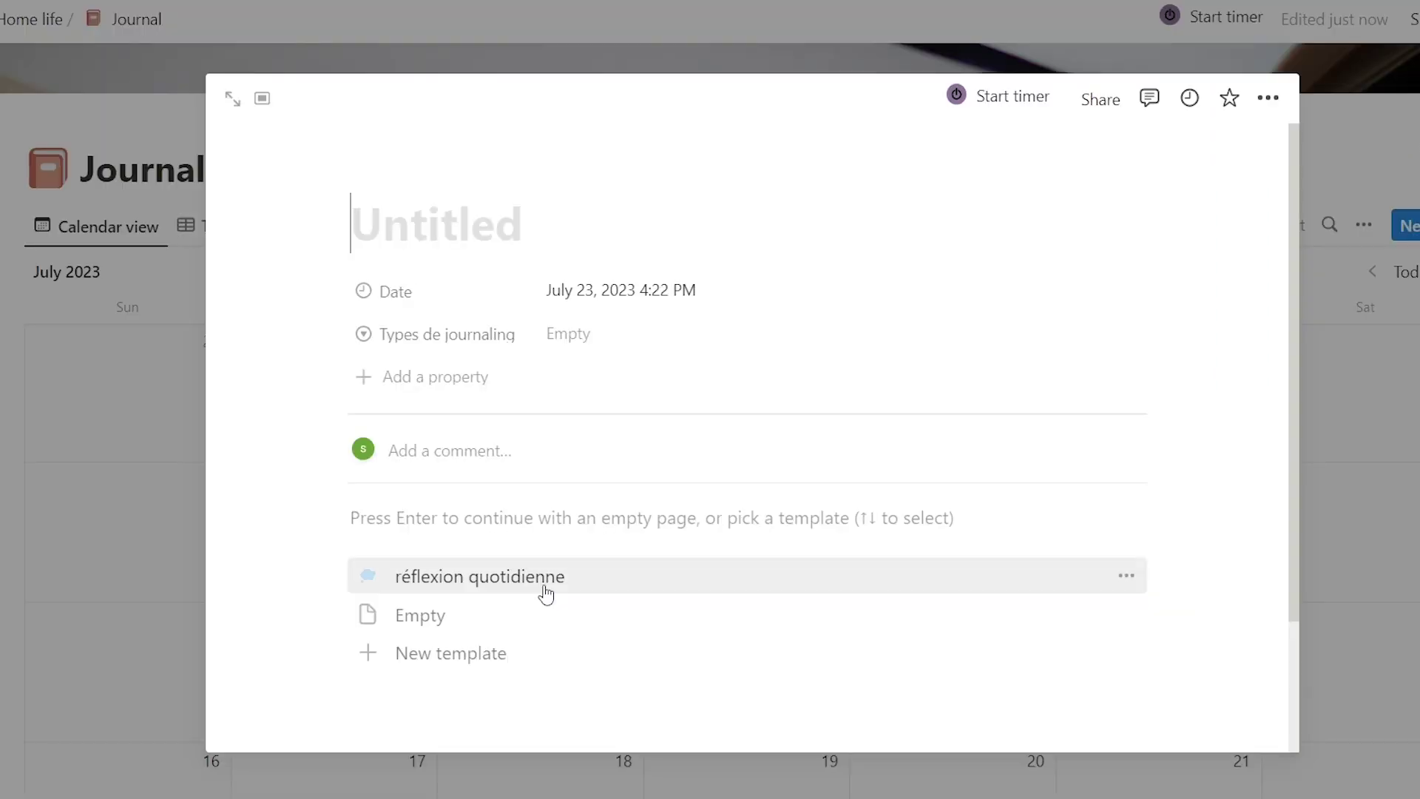
left_click(390, 629)
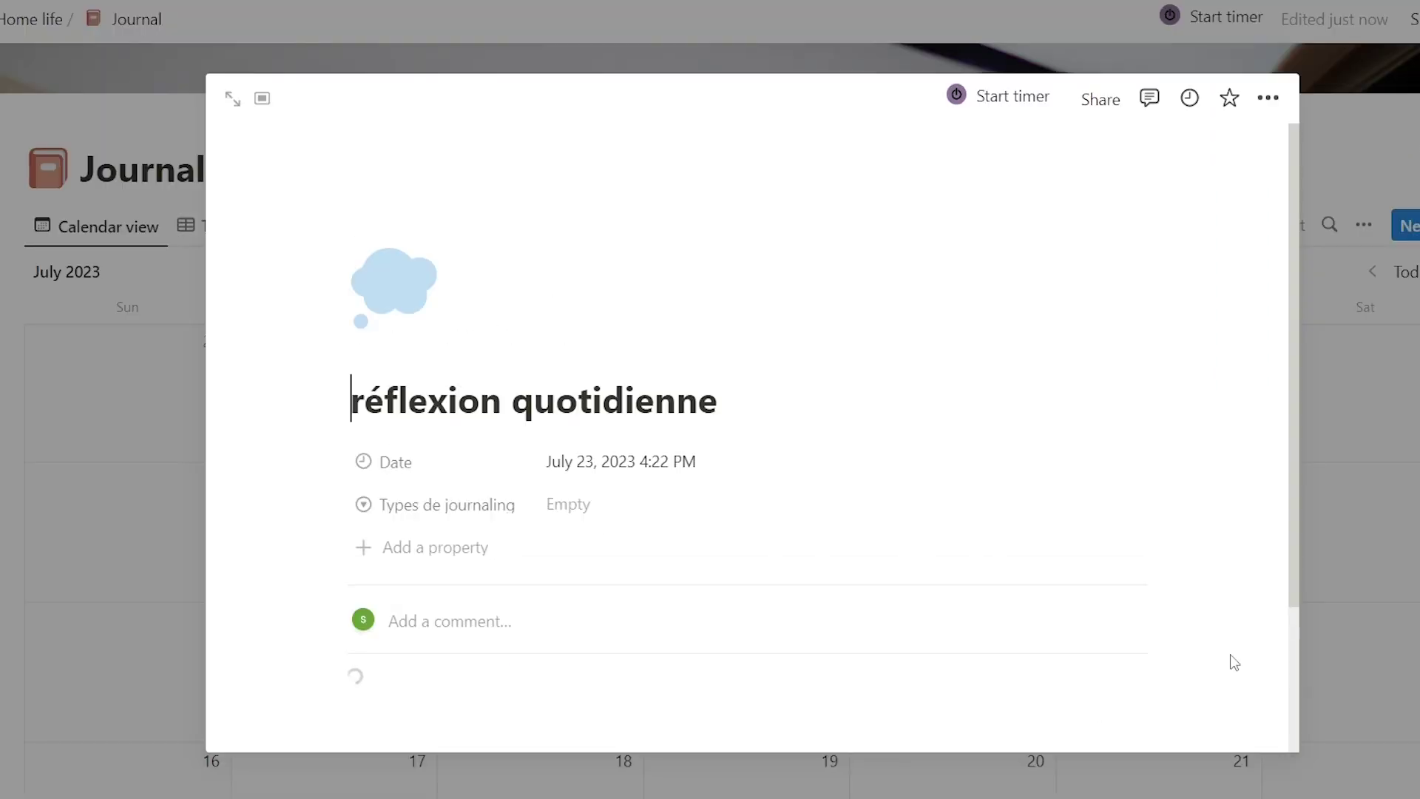
key("Escape")
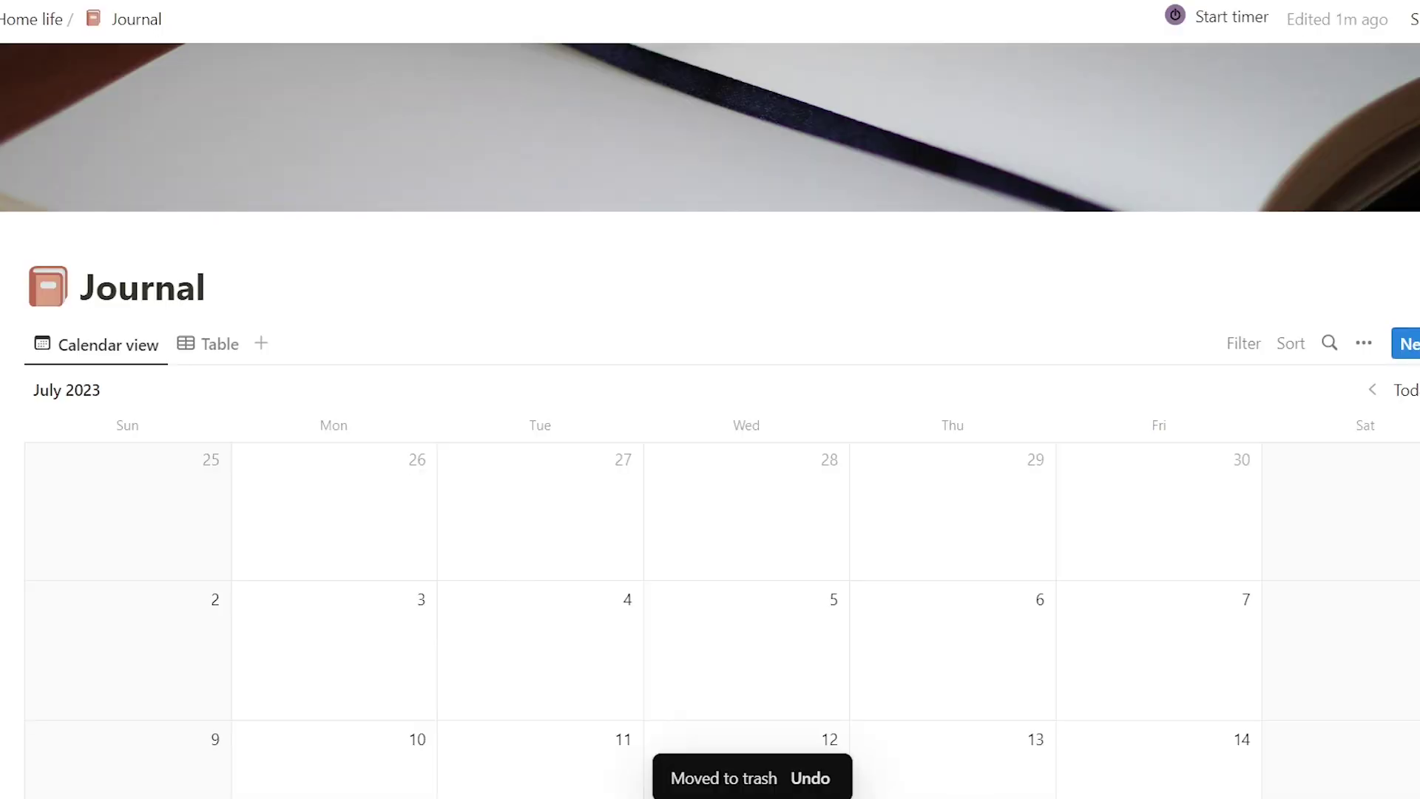
- Create a new Journal template titled "Bilan de la semaine" with the red calendar emoji as its icon
left_click(1413, 344)
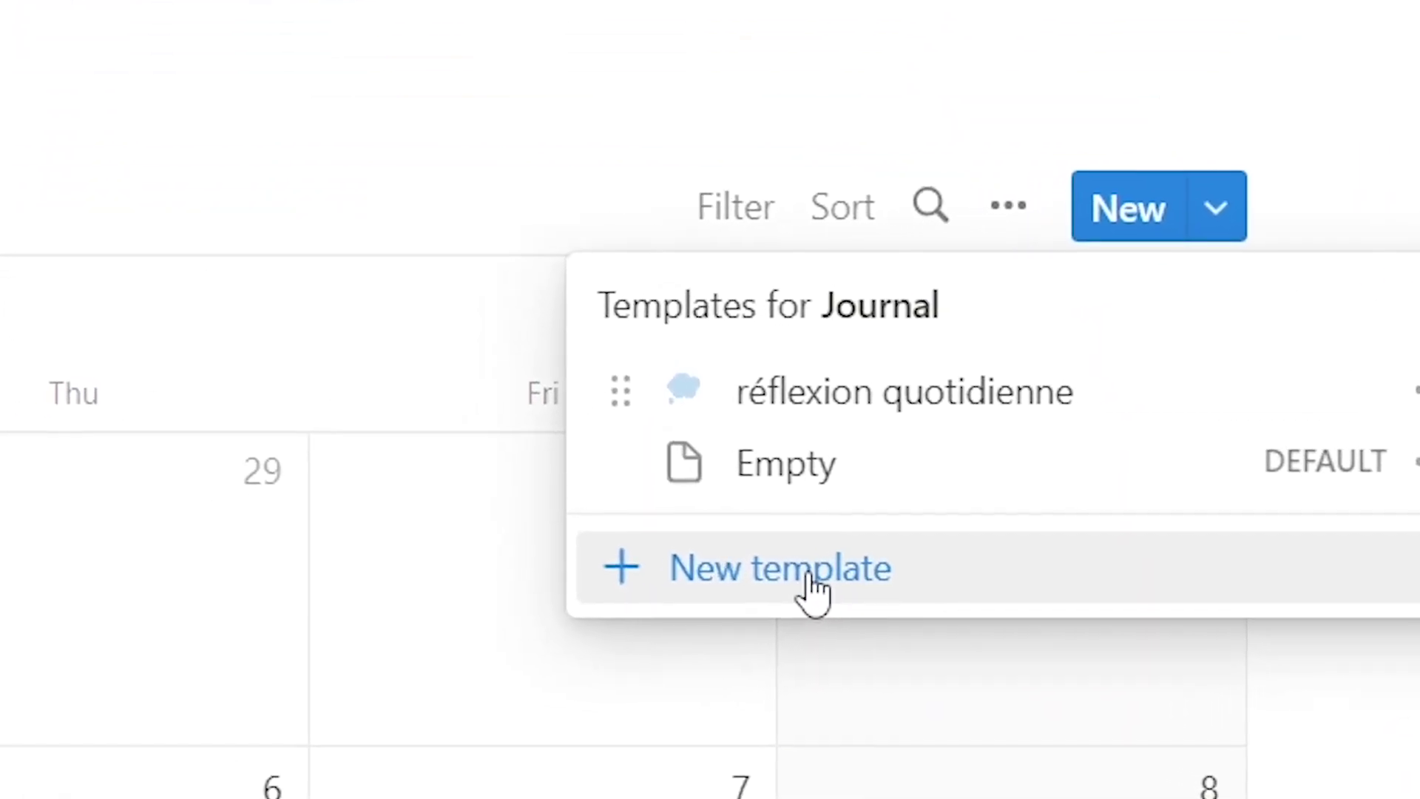
left_click(814, 584)
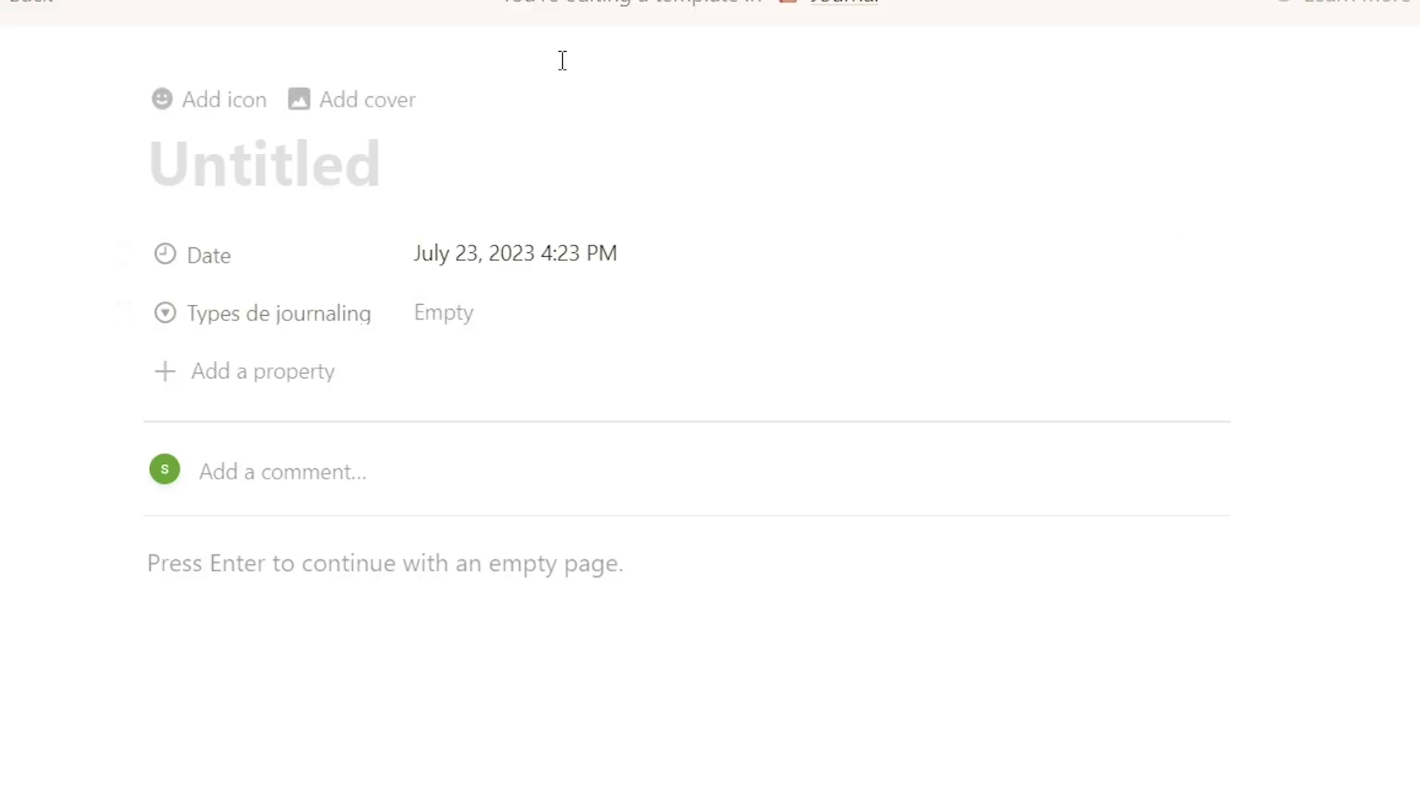
type("Bil")
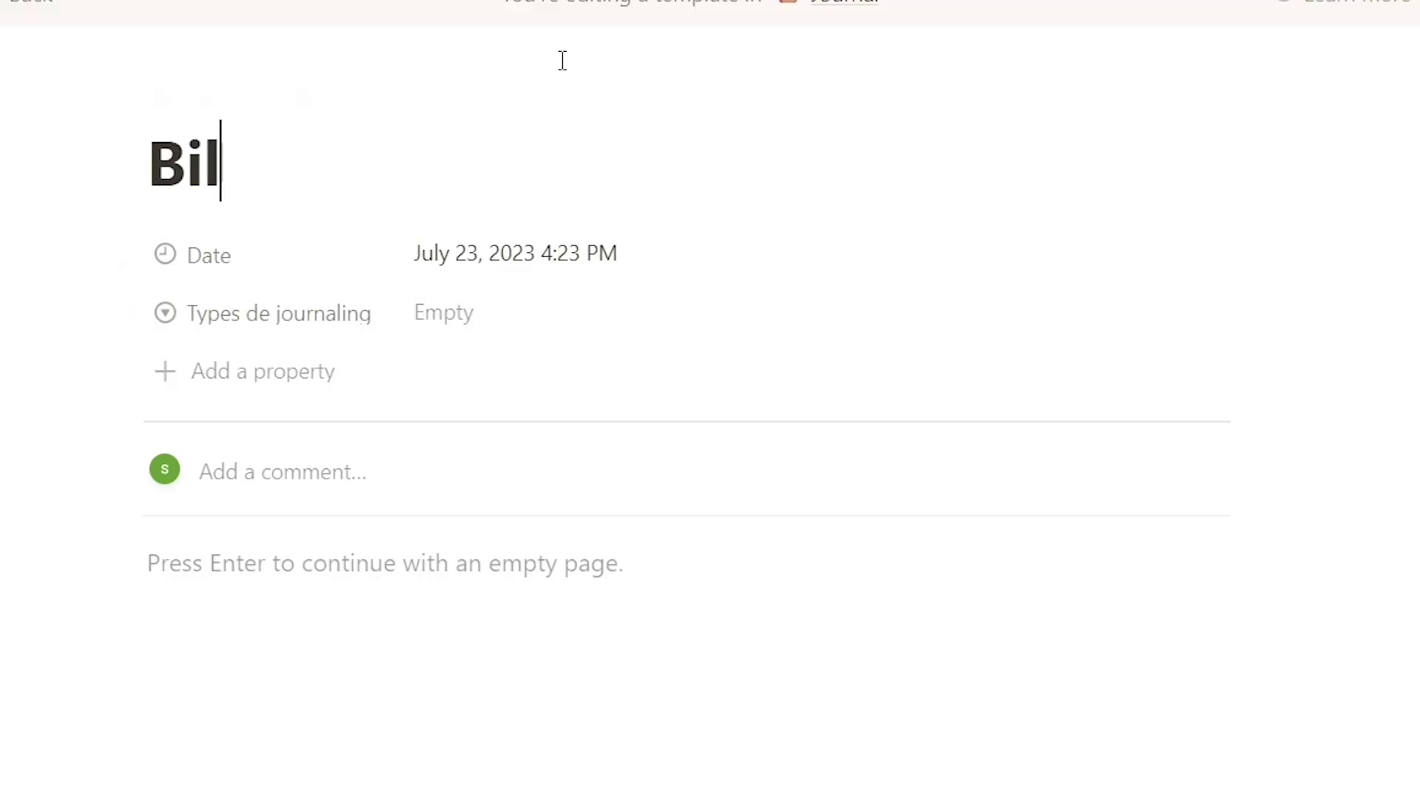
type("an de la semaine")
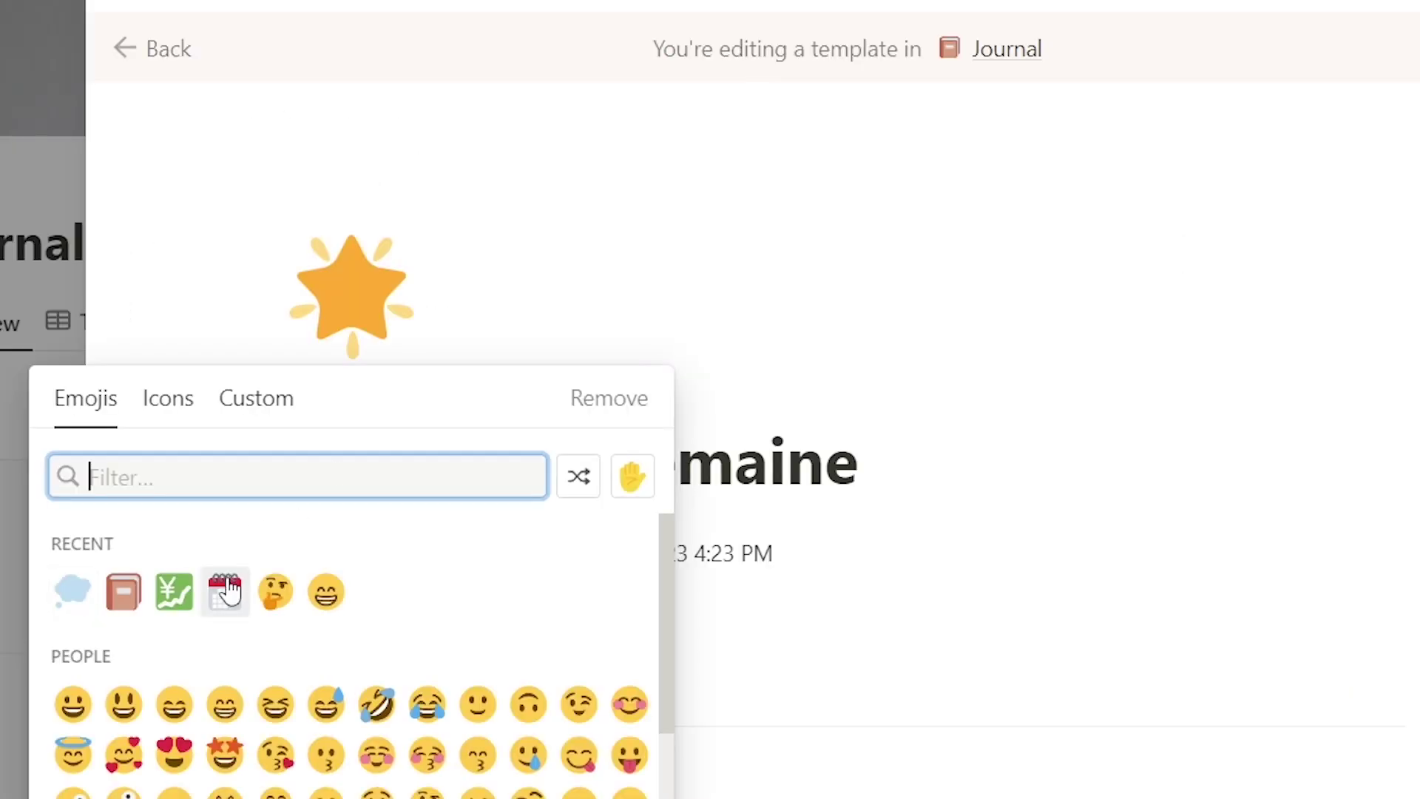
left_click(225, 592)
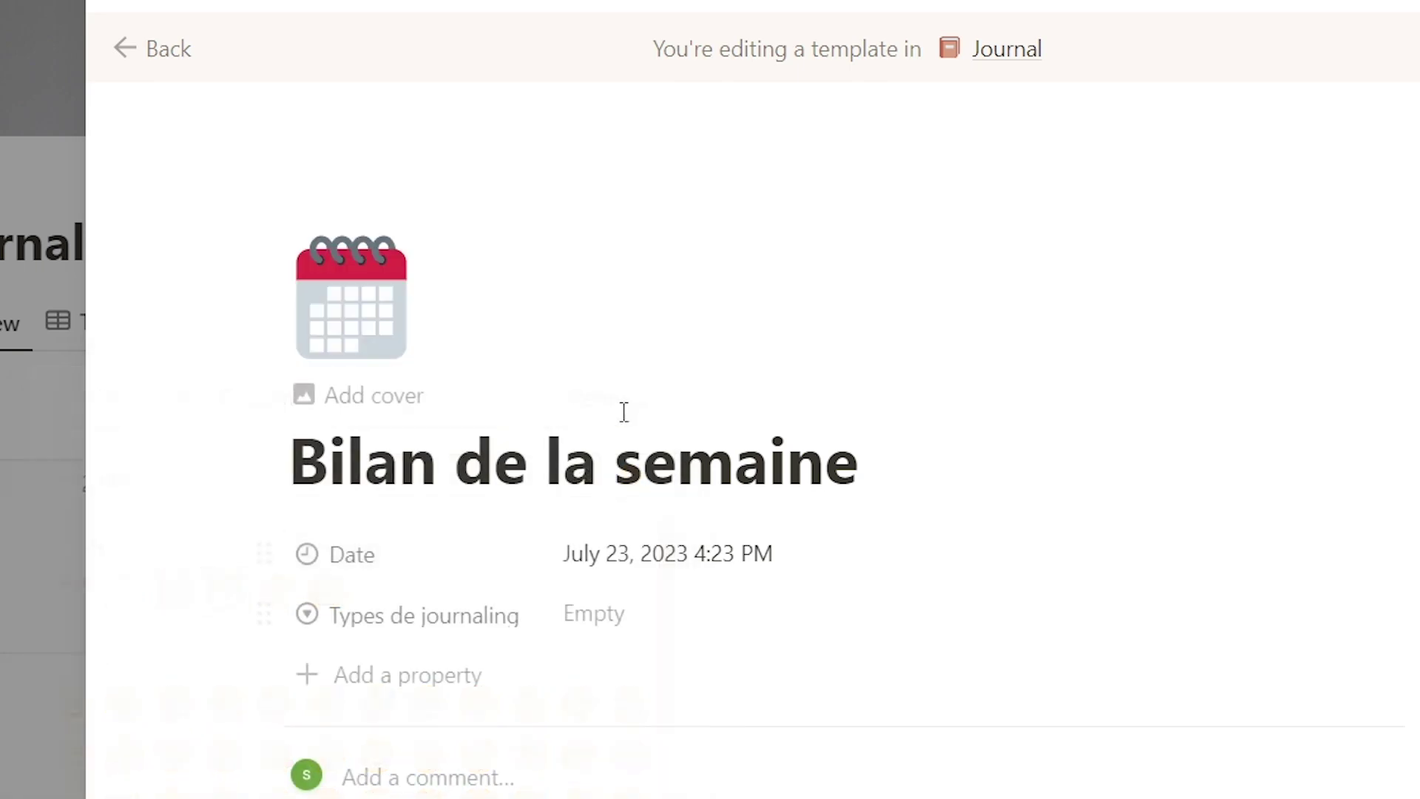
- Set an Unsplash "bureau" desk photo as the template's cover and reposition it to show the monitor's digital clock
left_click(400, 396)
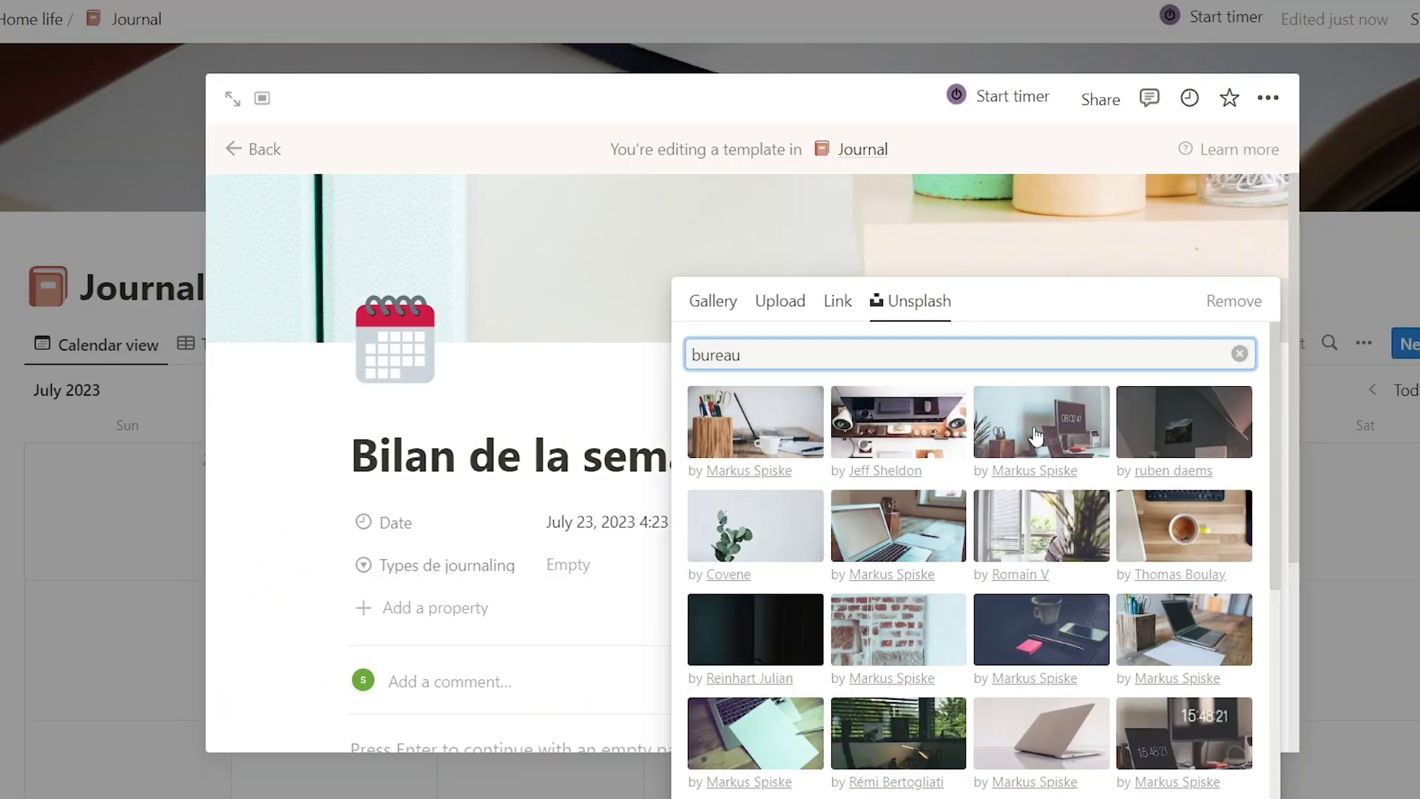
left_click(1036, 436)
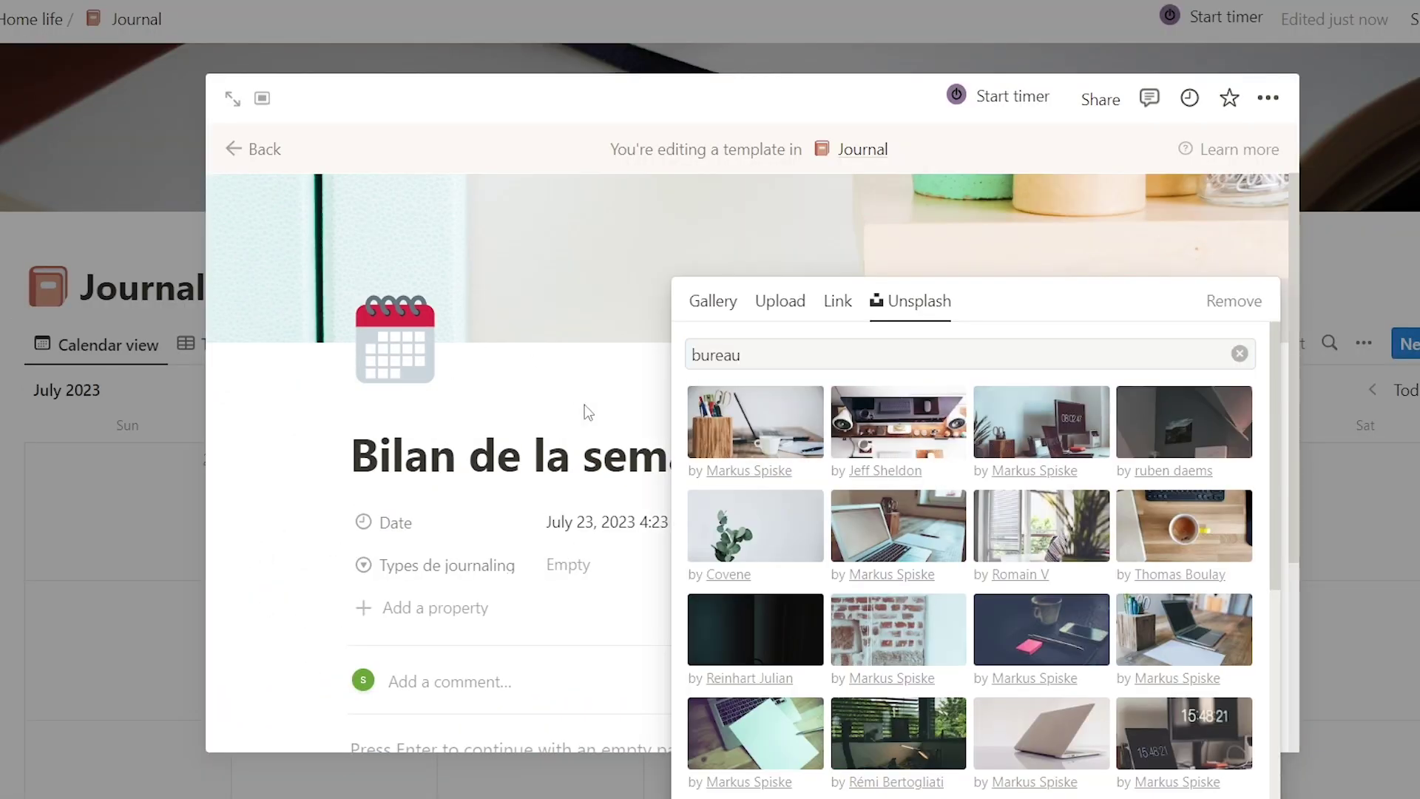
left_click(956, 237)
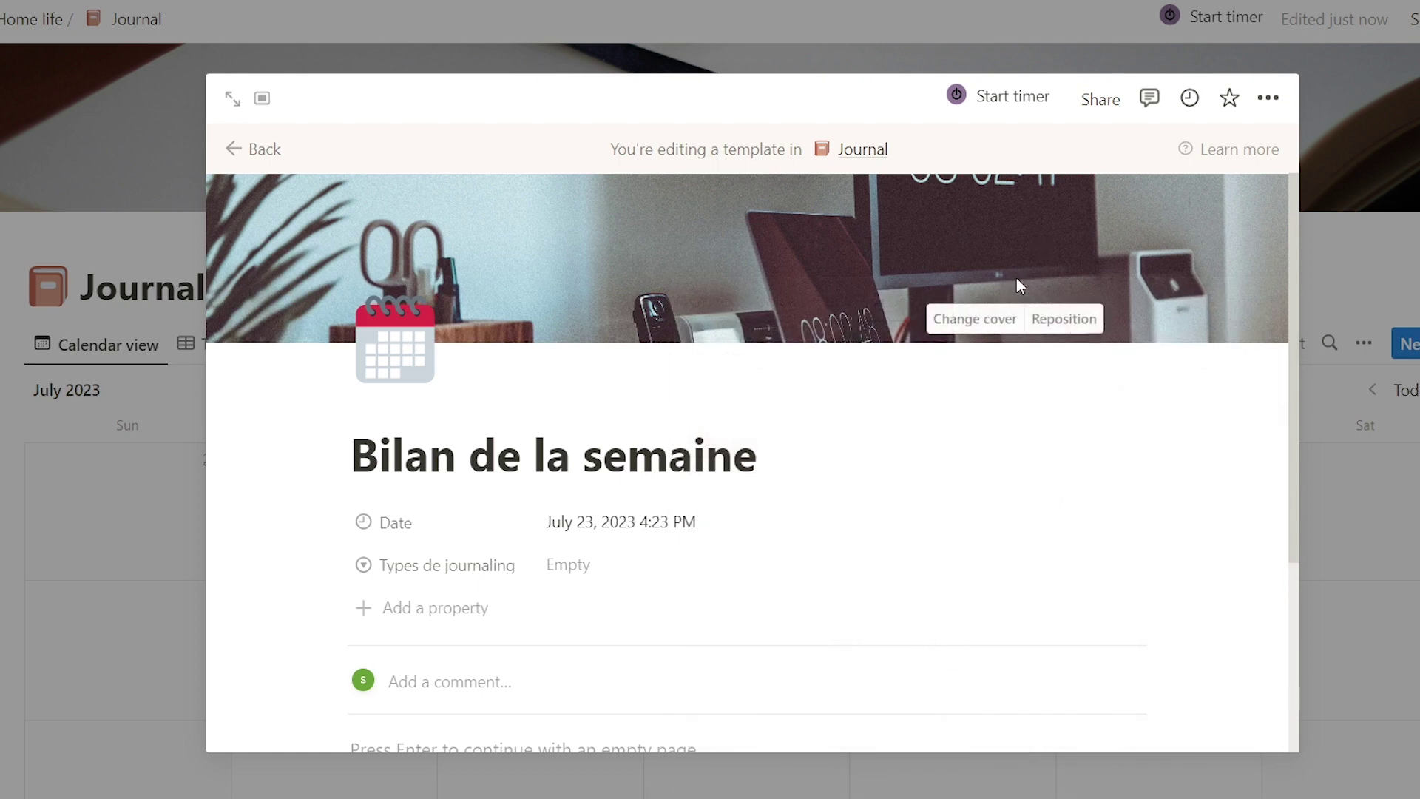
left_click(1054, 318)
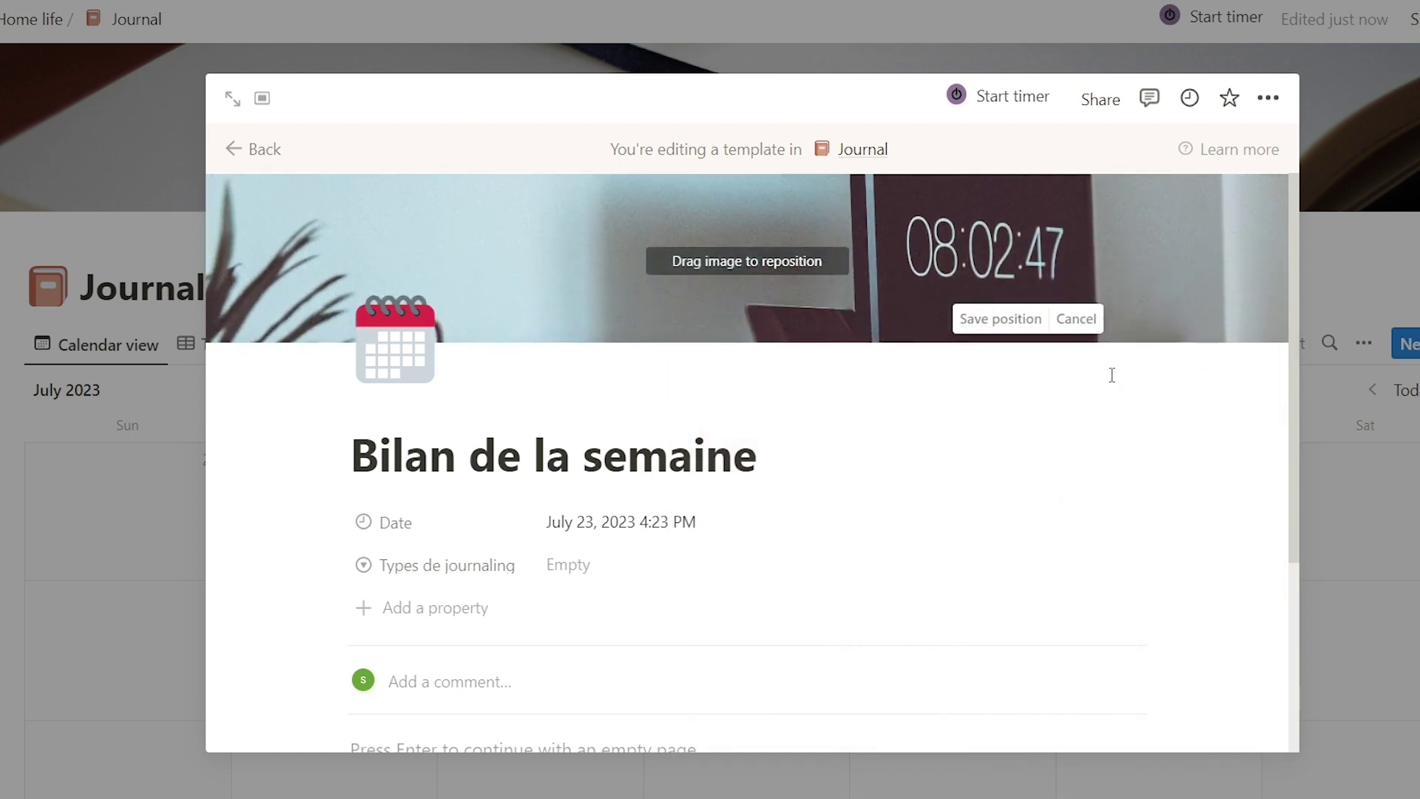
left_click(1001, 318)
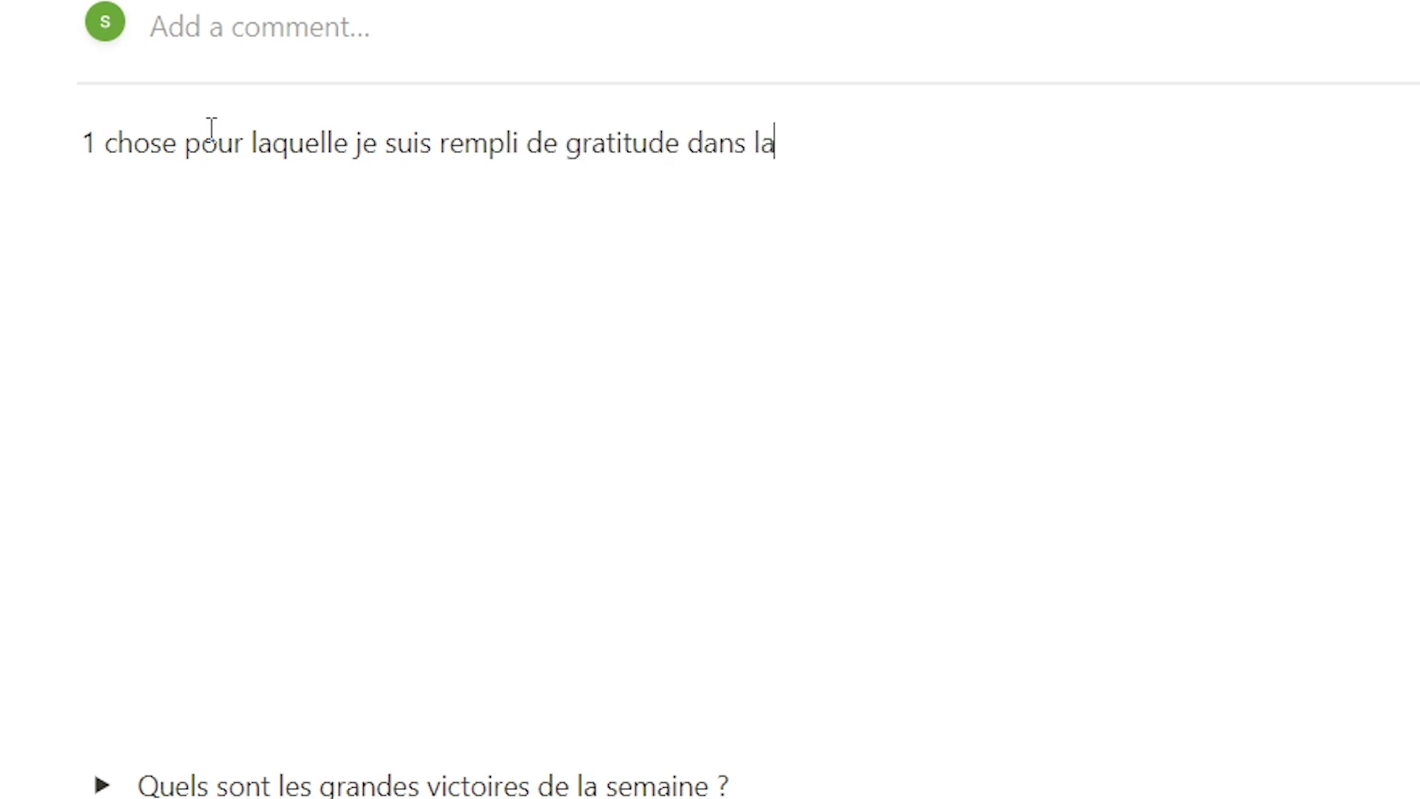
- Complete the prompt "1 chose pour laquelle je suis rempli de gratitude dans la semaine ?" and make it bold, italic and underlined
type("?")
triple_click(211, 127)
left_click(604, 66)
left_click(650, 68)
left_click(694, 65)
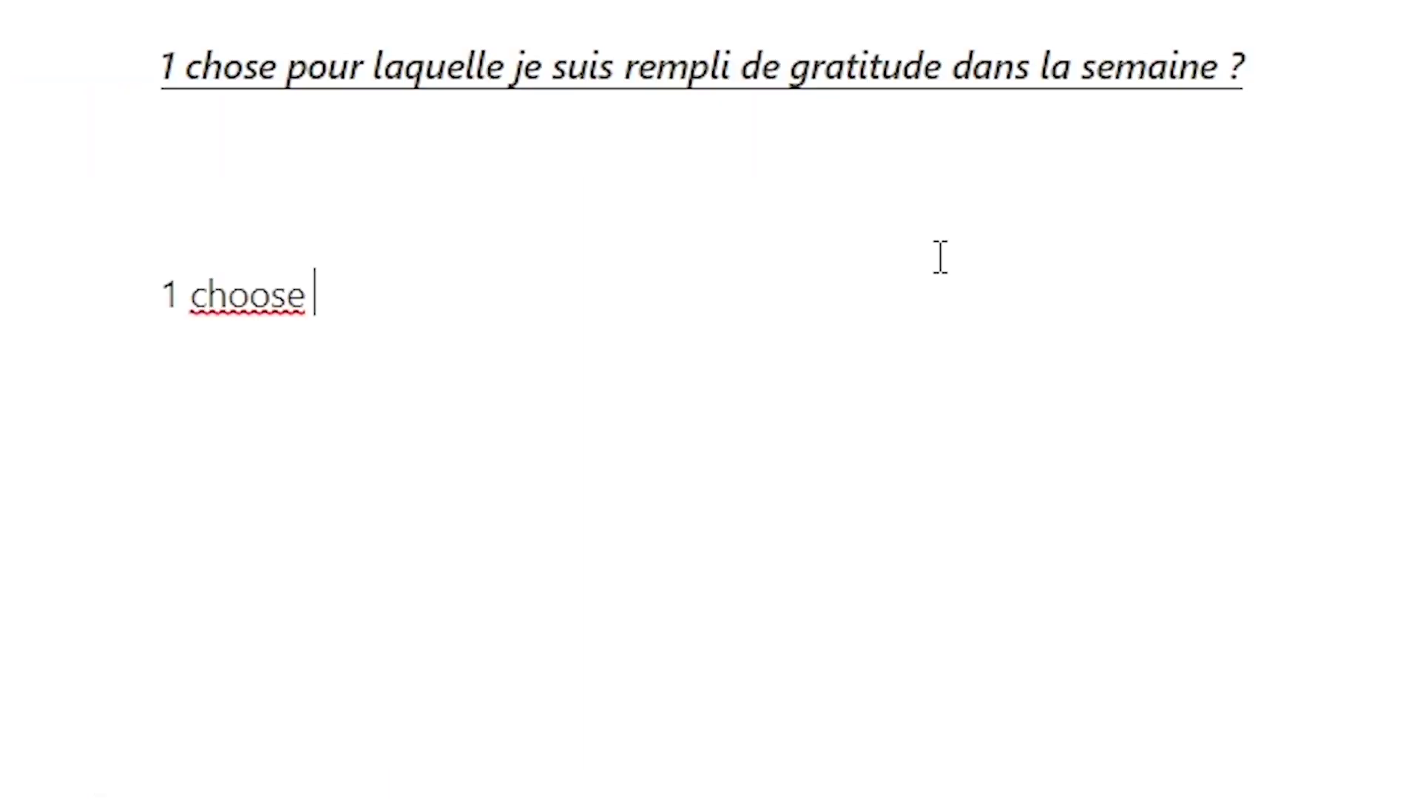
- Try the wording "1 chose apprise dans la semaine" for the second prompt below the gratitude prompt
key("BackSpace")
key("BackSpace")
key("BackSpace")
type("se appris")
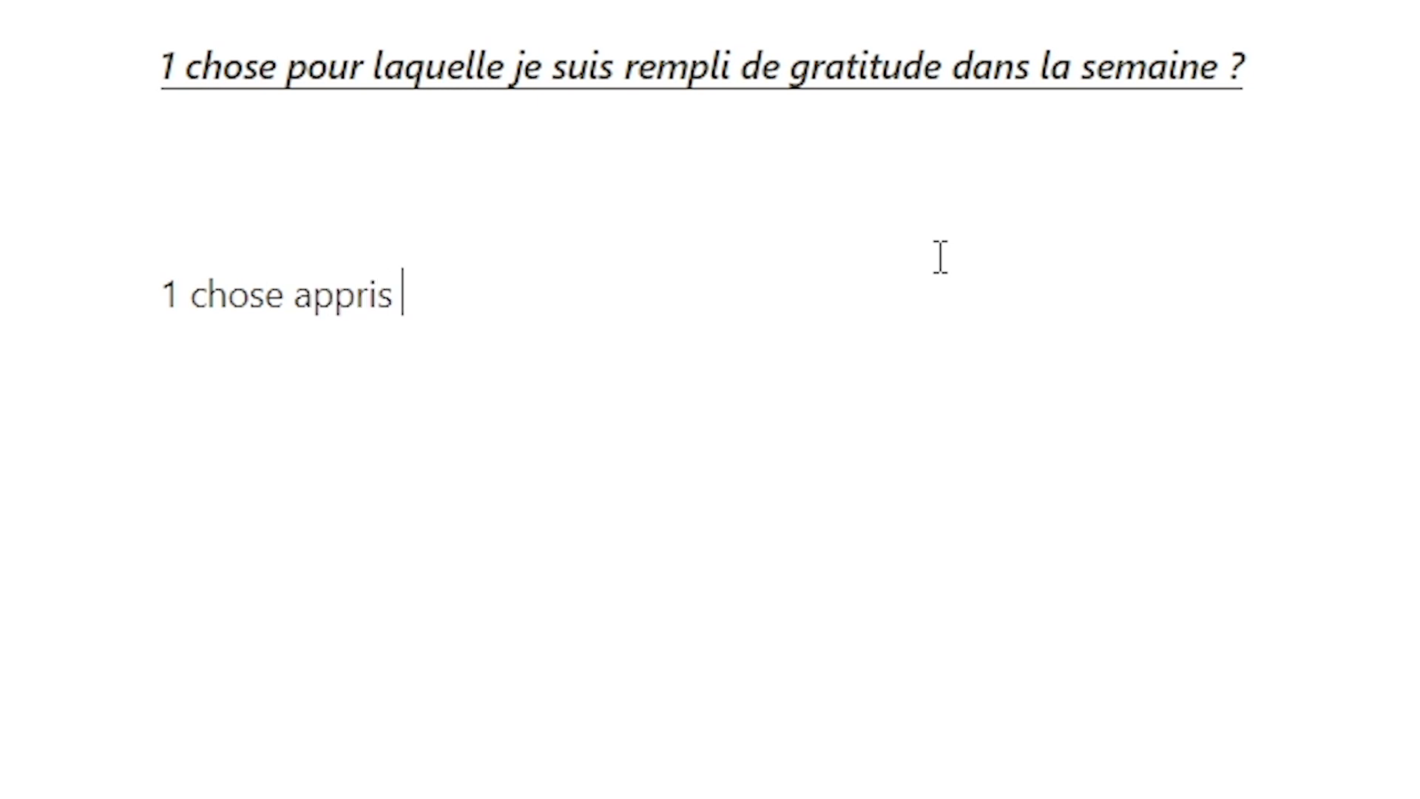
type("e dan")
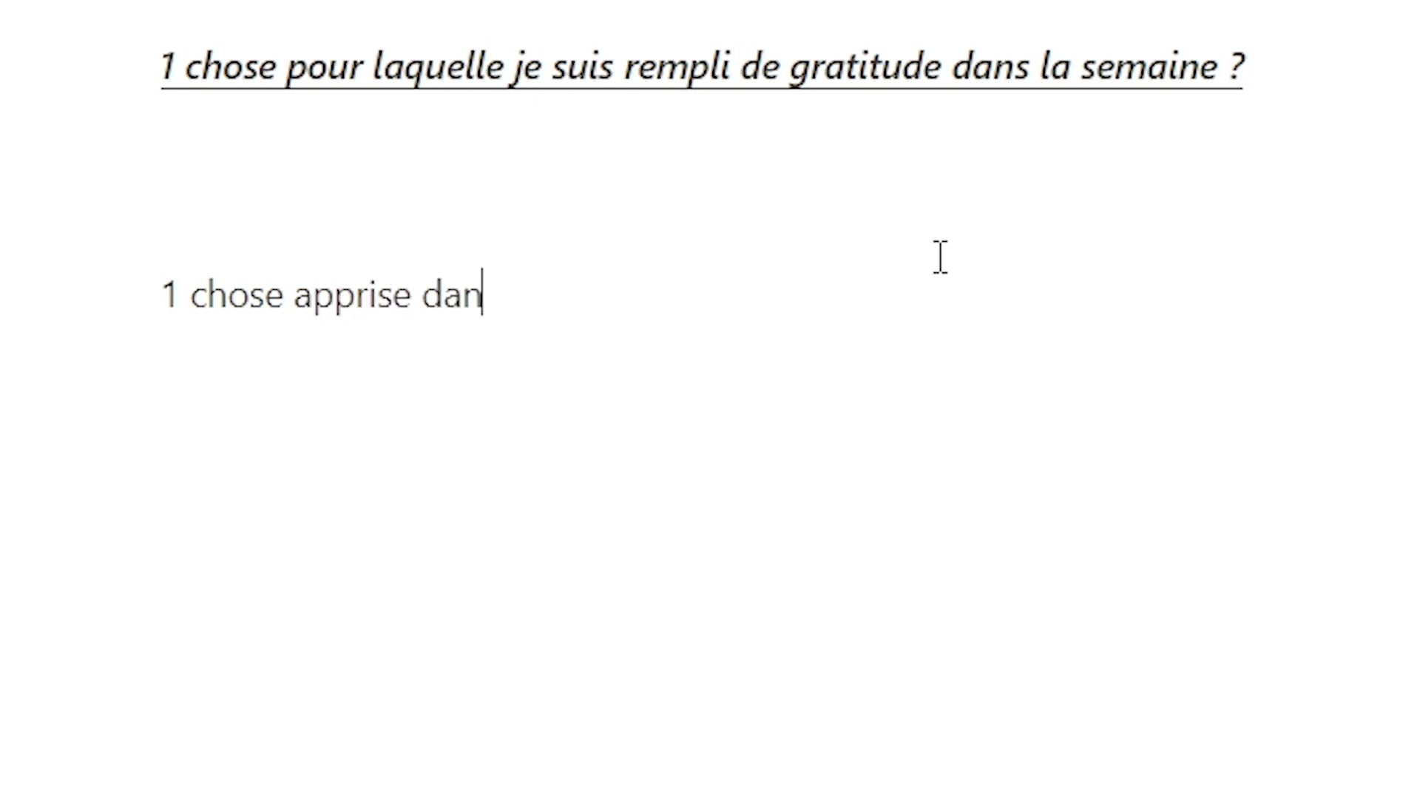
type("s la semaine")
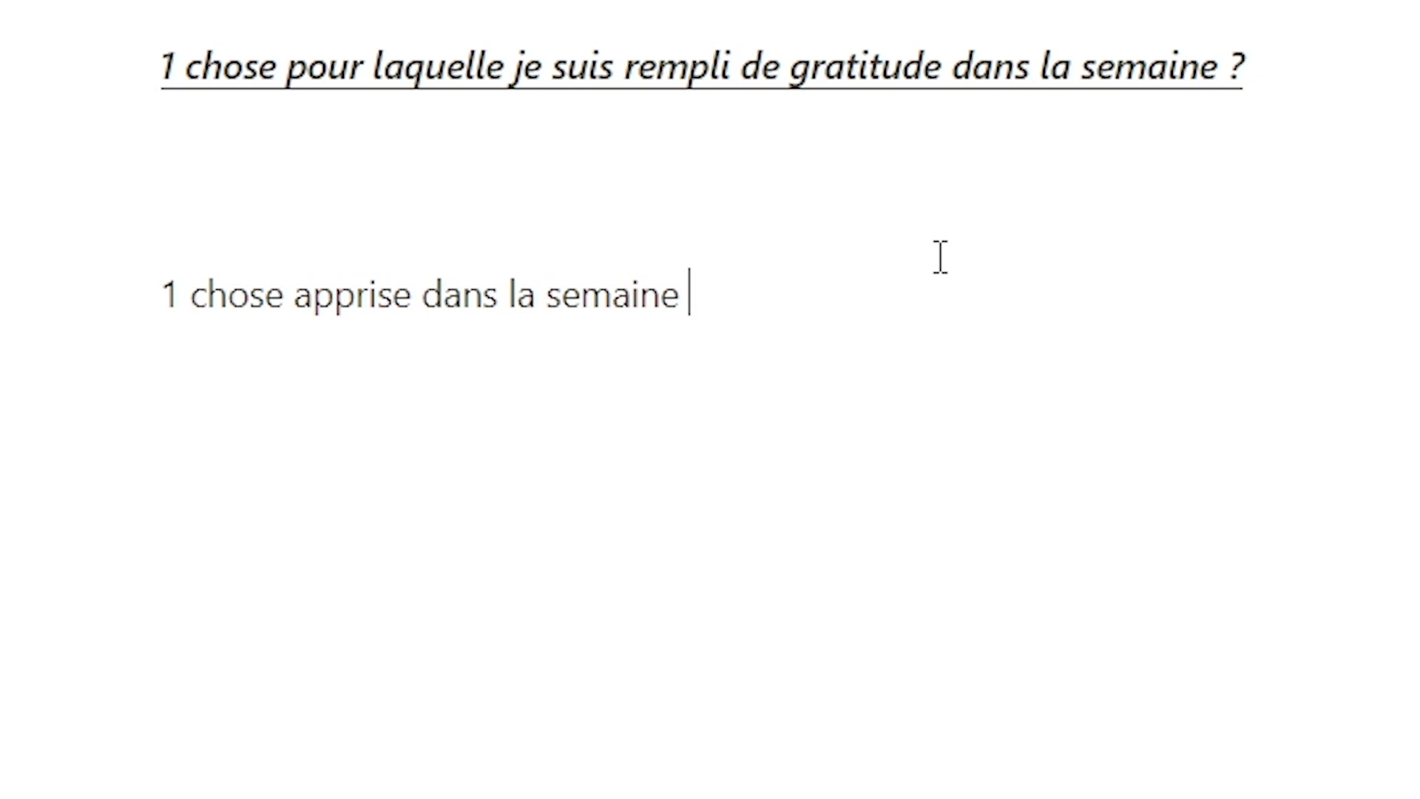
- Reword the second weekly prompt to begin with "1 choses que"
type("choses que")
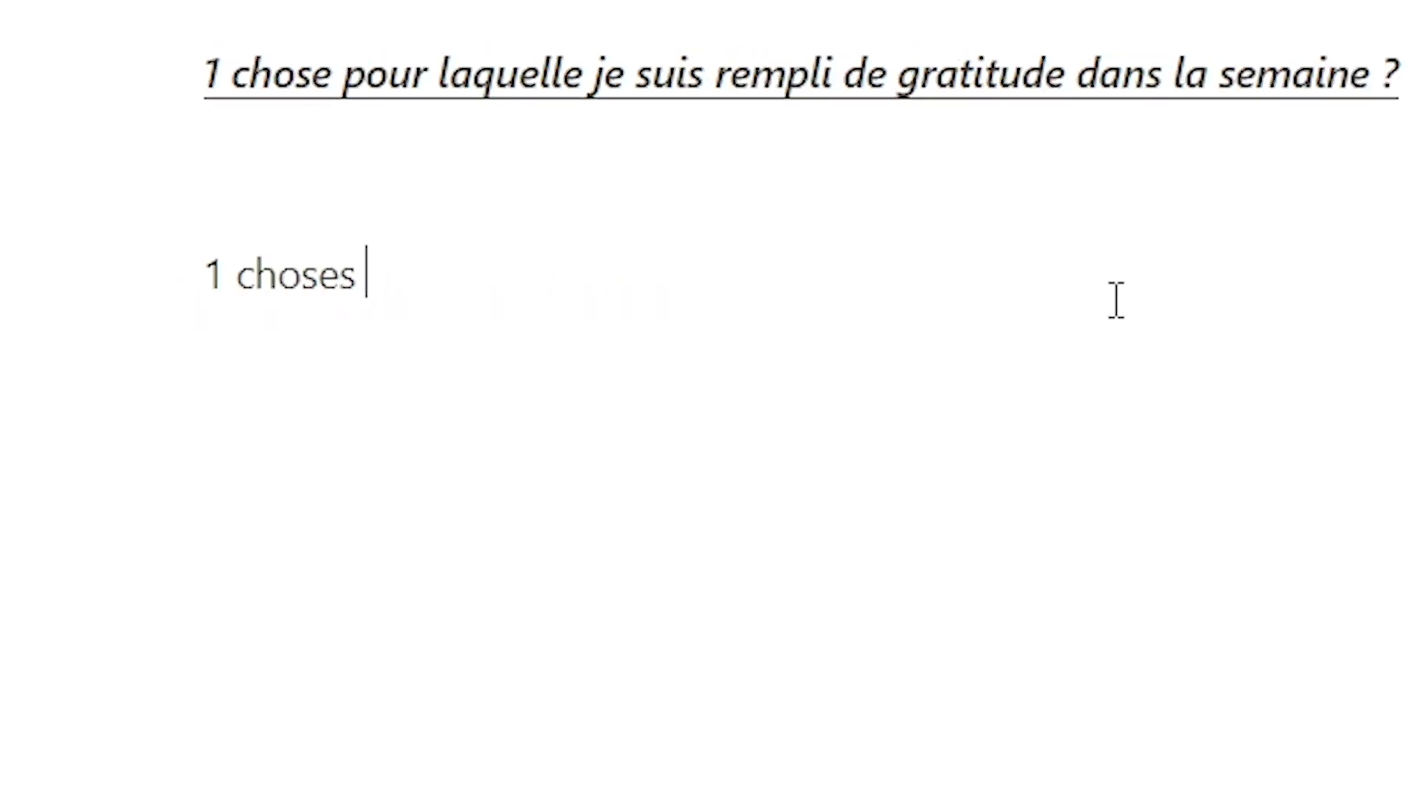